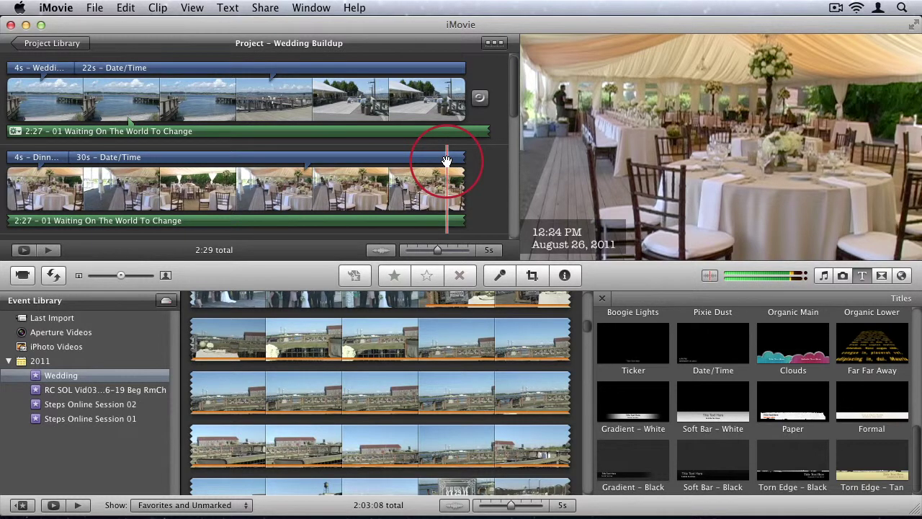
Preview frames of the dock and dinner-tent clips in the event browser
scroll(446, 159, "down", 10)
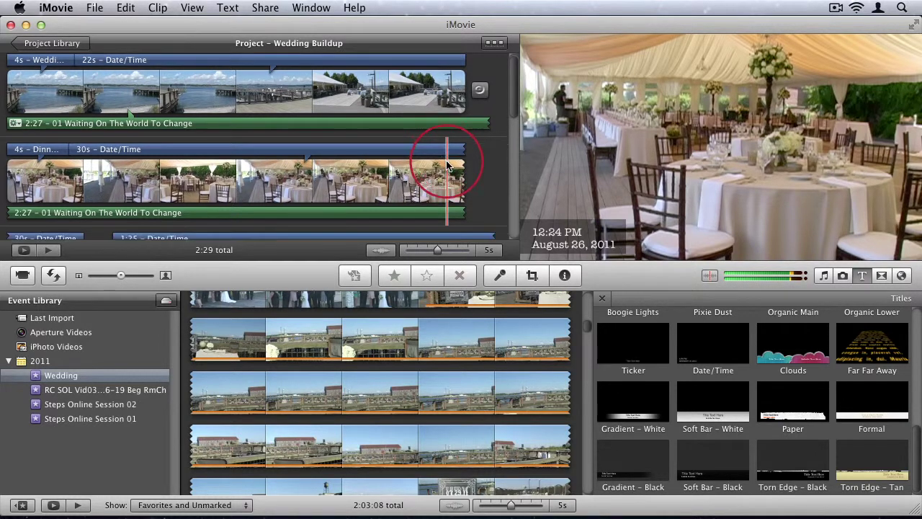
left_click(446, 159)
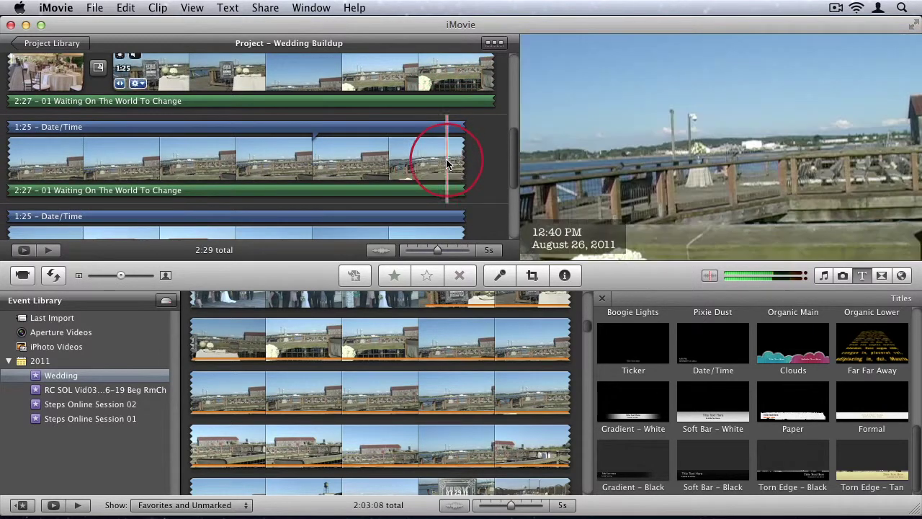
scroll(447, 164, "down", 2)
scroll(227, 173, "down", 1)
scroll(226, 175, "up", 5)
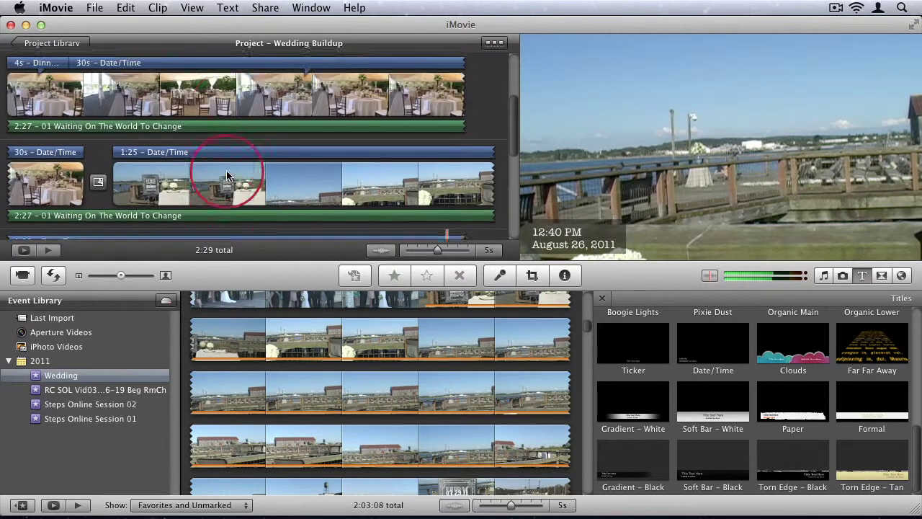
left_click(237, 160)
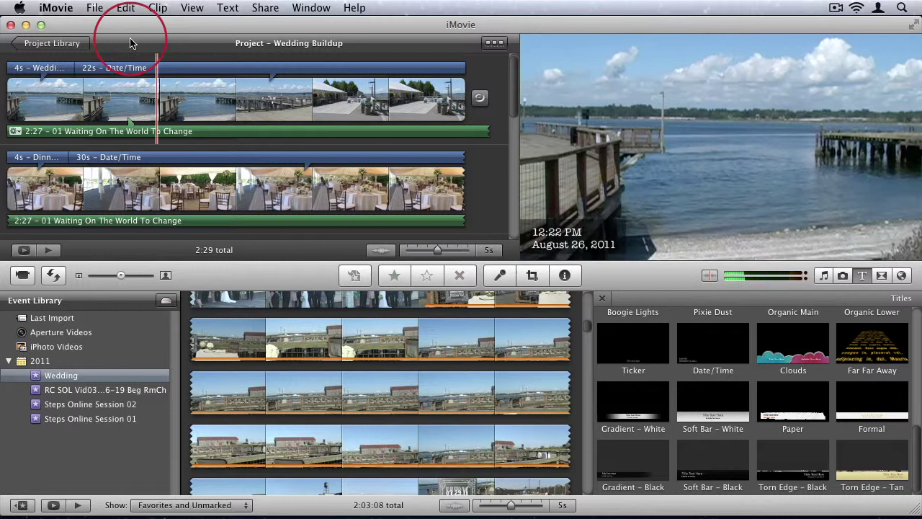
Turn on Show Advanced Tools in the General pane of iMovie Preferences
left_click(58, 9)
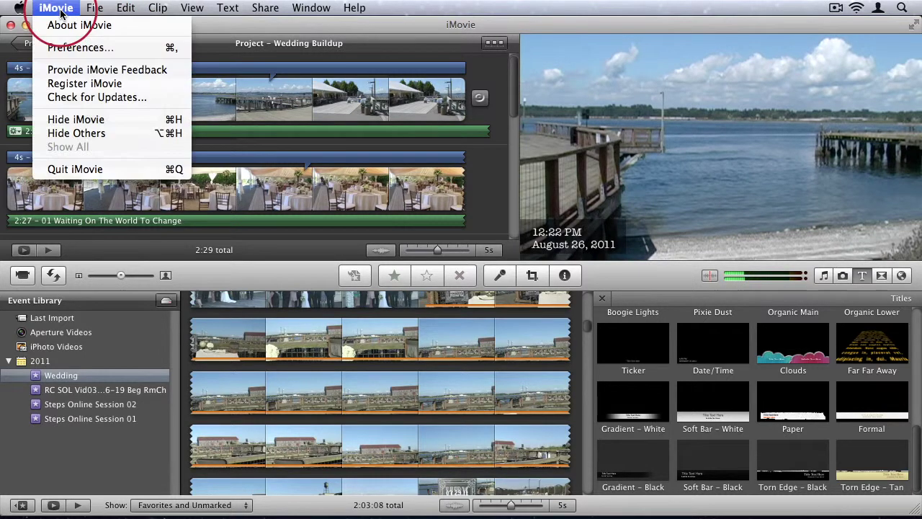
left_click(72, 48)
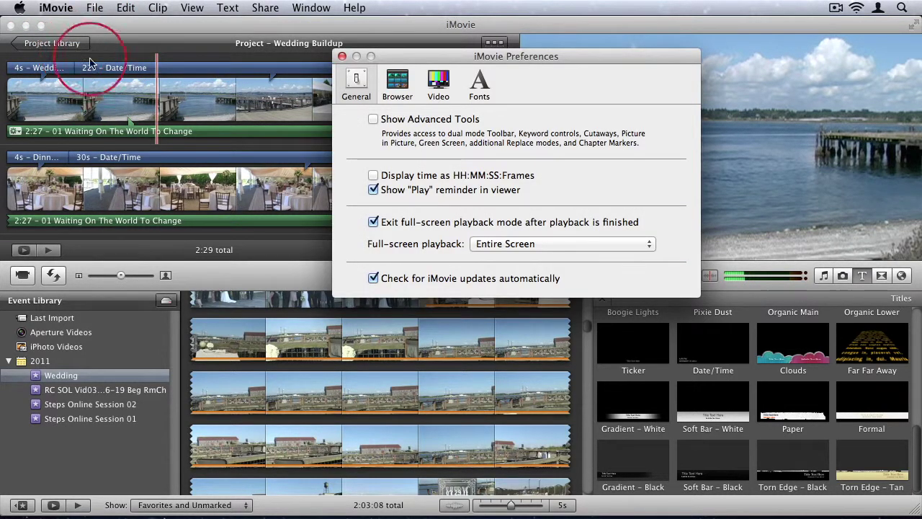
left_click_drag(523, 59, 594, 73)
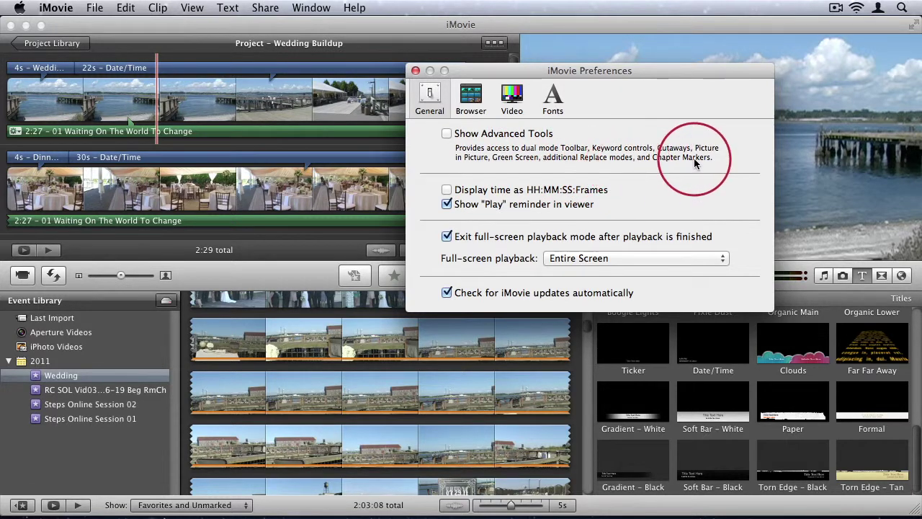
left_click(447, 134)
left_click_drag(493, 69, 701, 54)
left_click(652, 116)
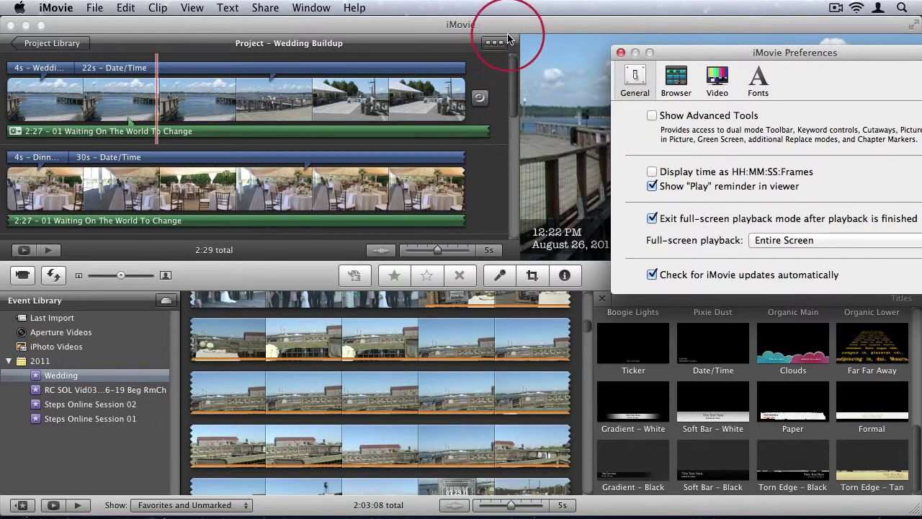
left_click(652, 116)
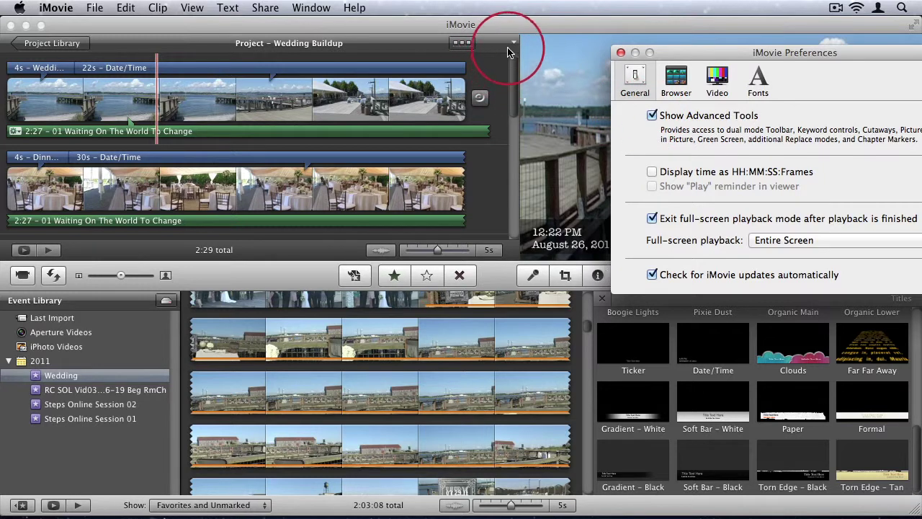
left_click(652, 116)
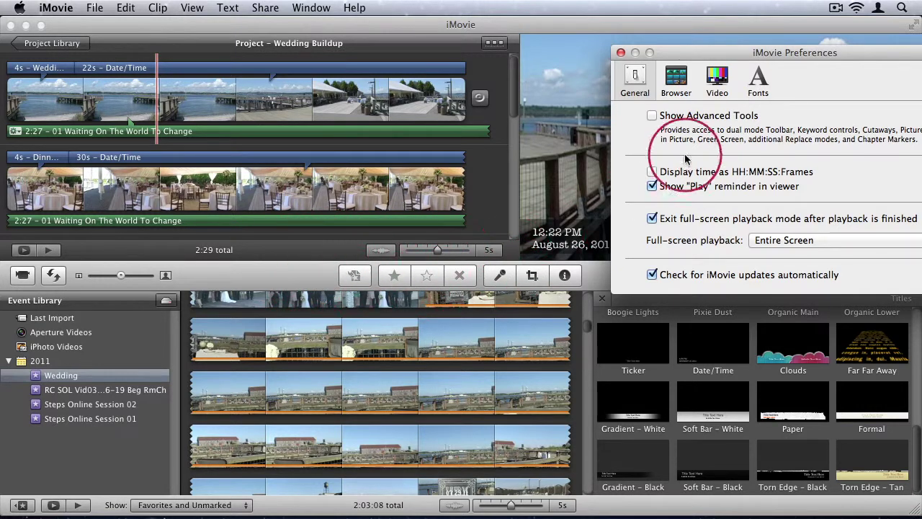
left_click(652, 117)
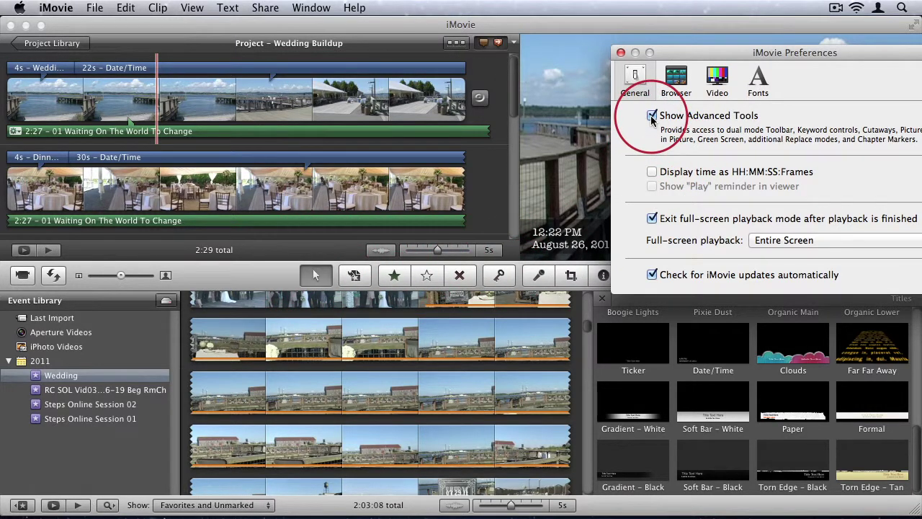
left_click(652, 117)
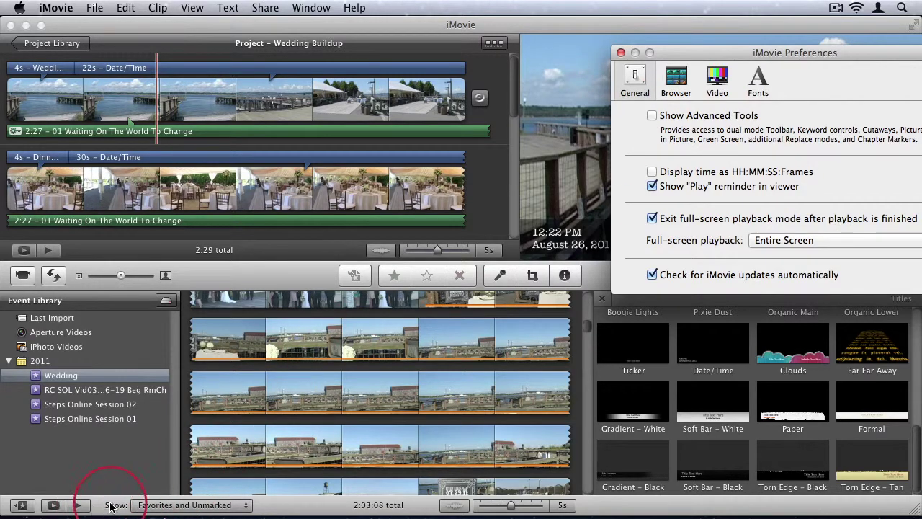
left_click(652, 116)
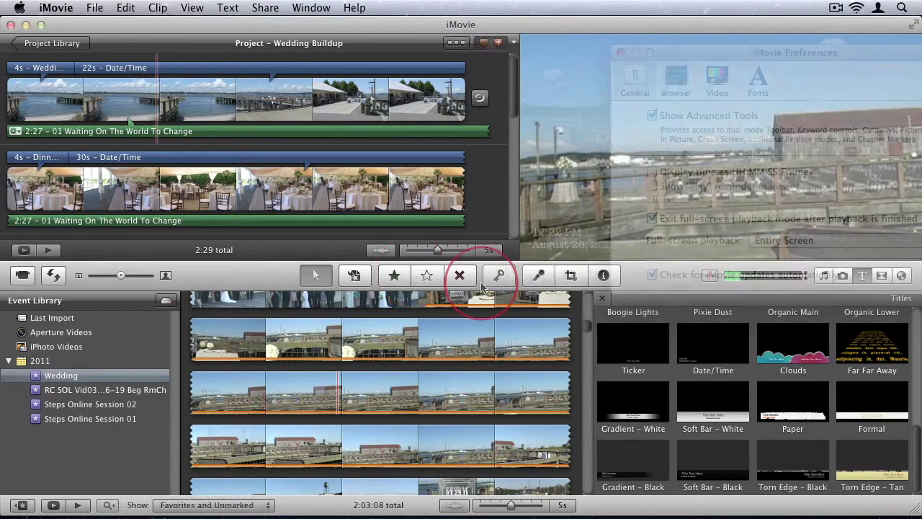
Select pier footage across two rows and bring up the Keywords panel in inspect mode
scroll(472, 310, "down", 10)
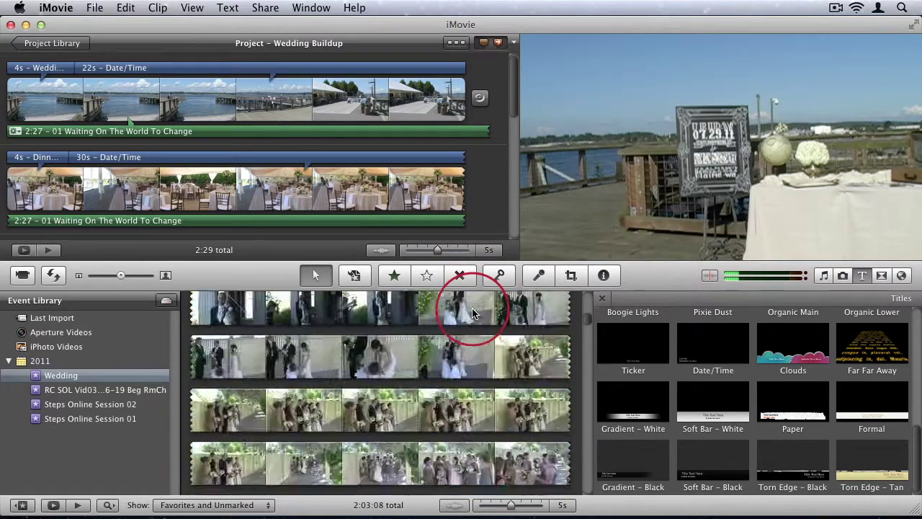
scroll(472, 310, "up", 15)
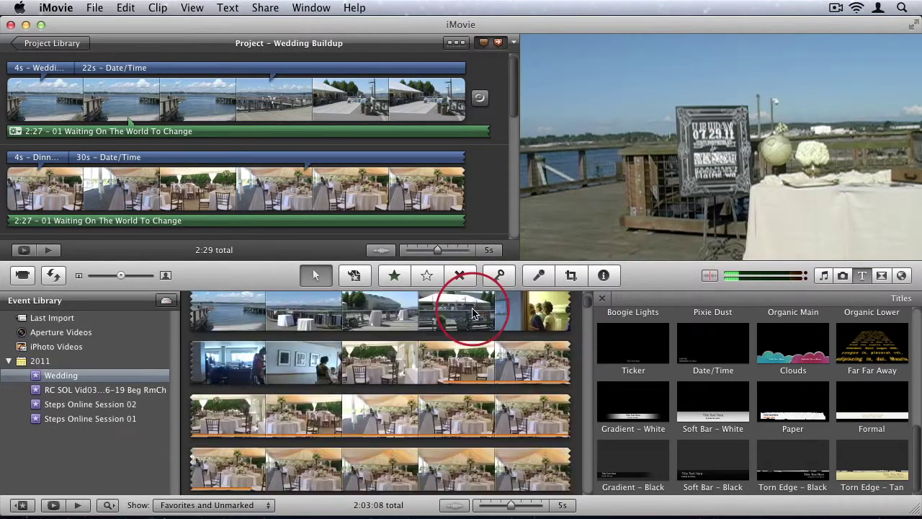
left_click_drag(240, 332, 482, 389)
left_click(498, 274)
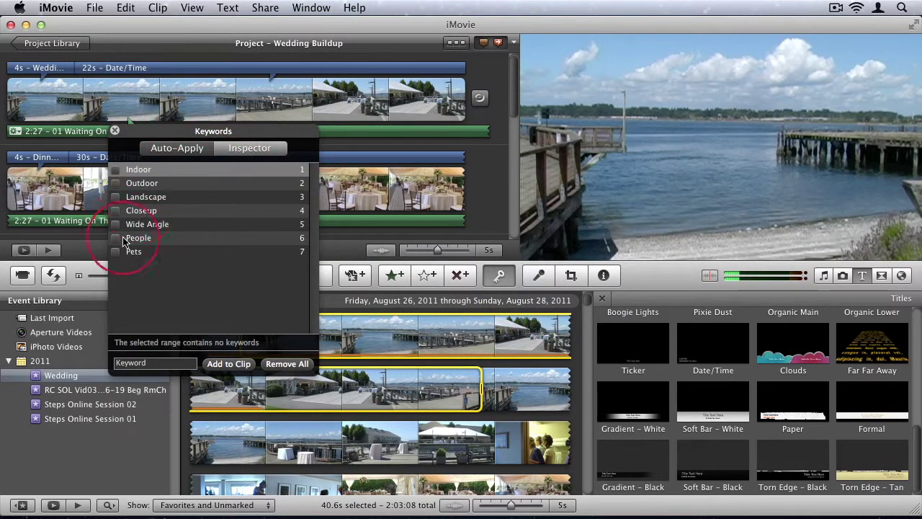
left_click(205, 149)
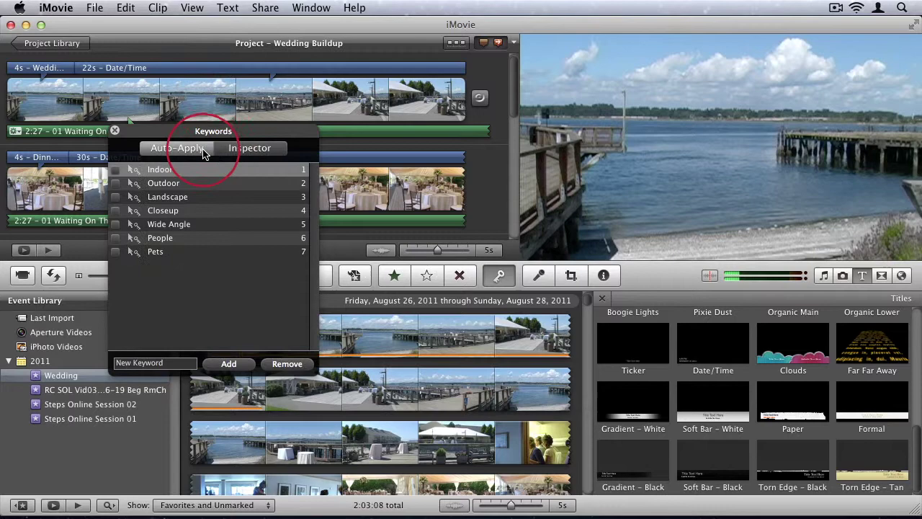
left_click(251, 150)
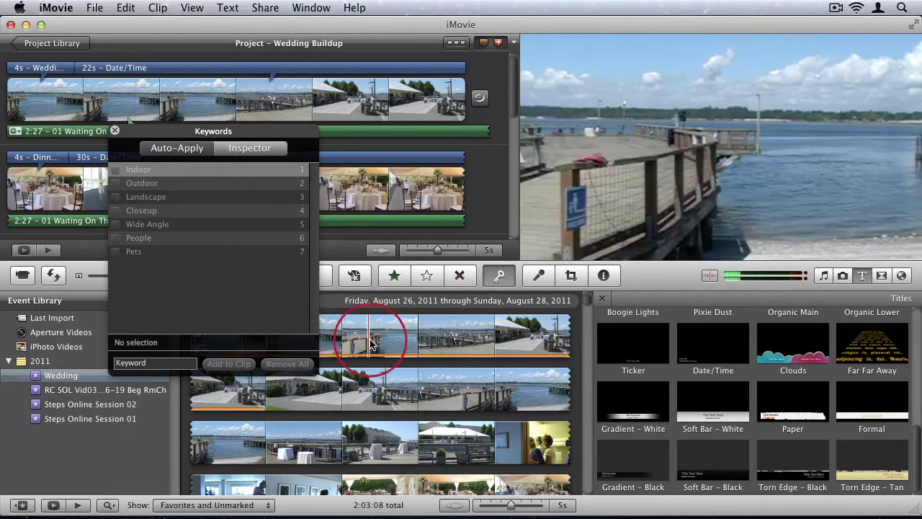
Apply Wide Angle to the selected pier footage and check the 4-second stretches
left_click_drag(370, 339, 487, 389)
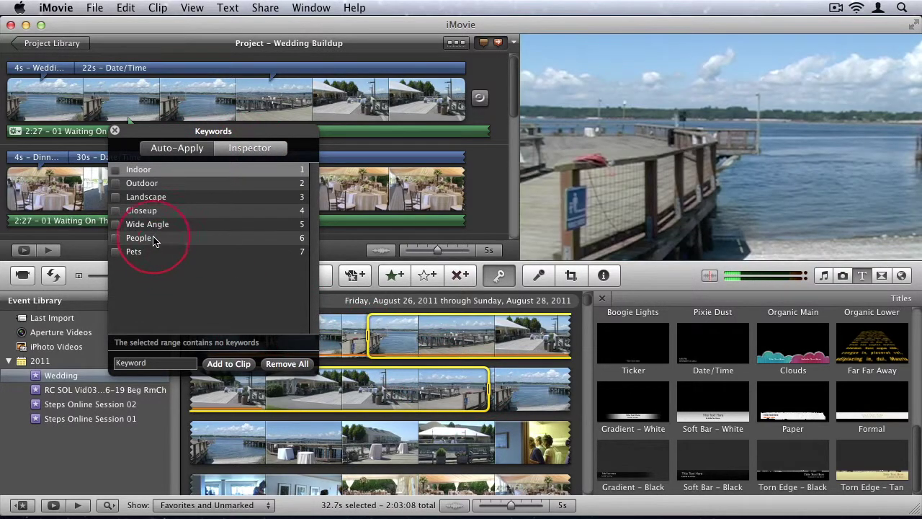
left_click(144, 227)
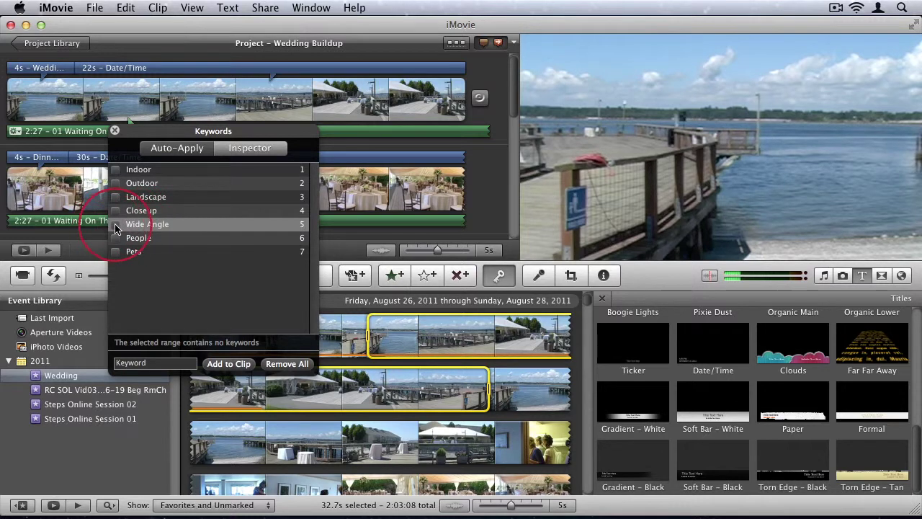
left_click(117, 225)
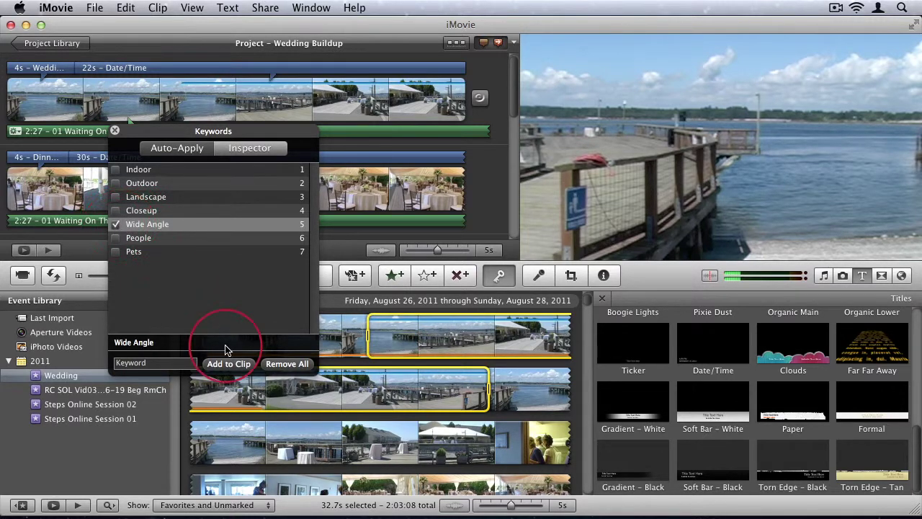
left_click(342, 333)
left_click(526, 336)
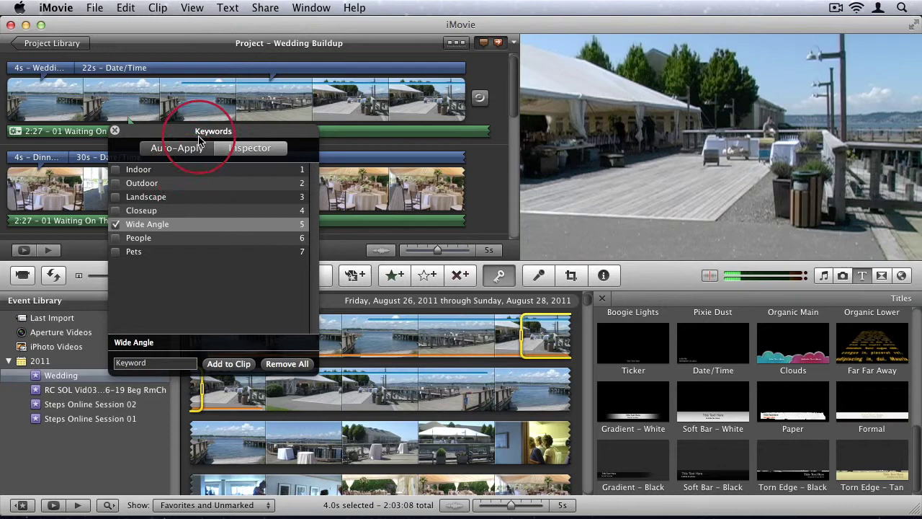
left_click_drag(201, 141, 197, 52)
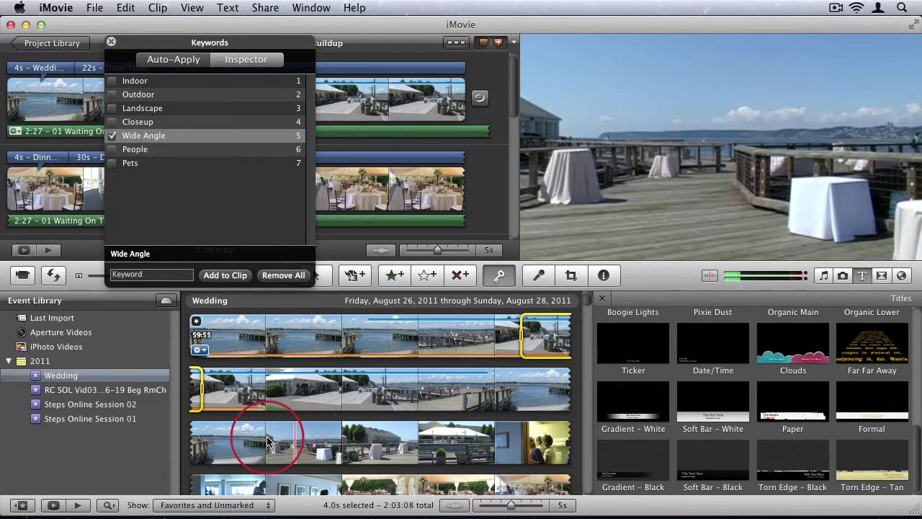
Select an 11.3-second pier clip range and check the Pets and Outdoor keywords
left_click_drag(228, 442, 401, 443)
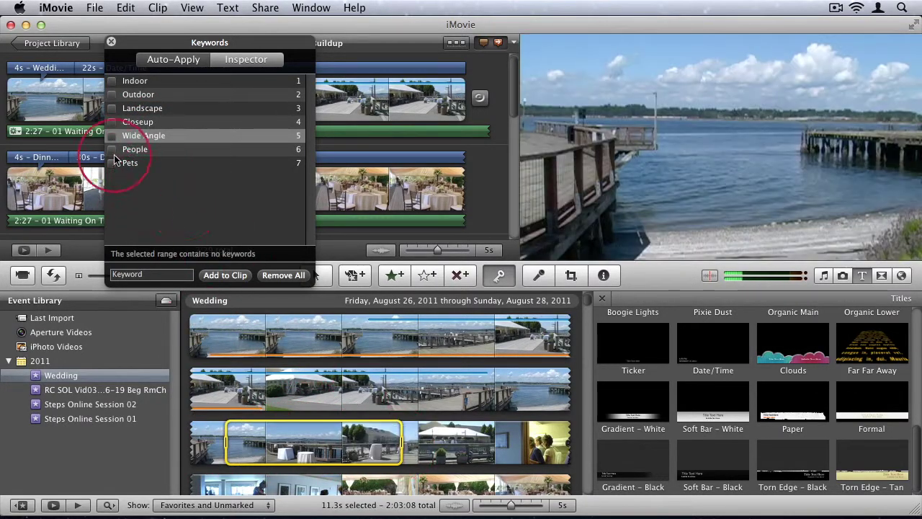
left_click(113, 149)
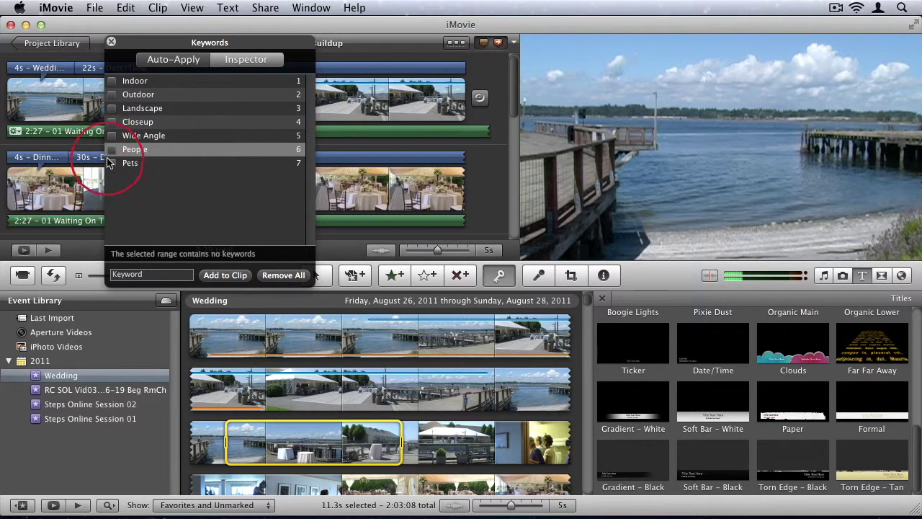
left_click(114, 163)
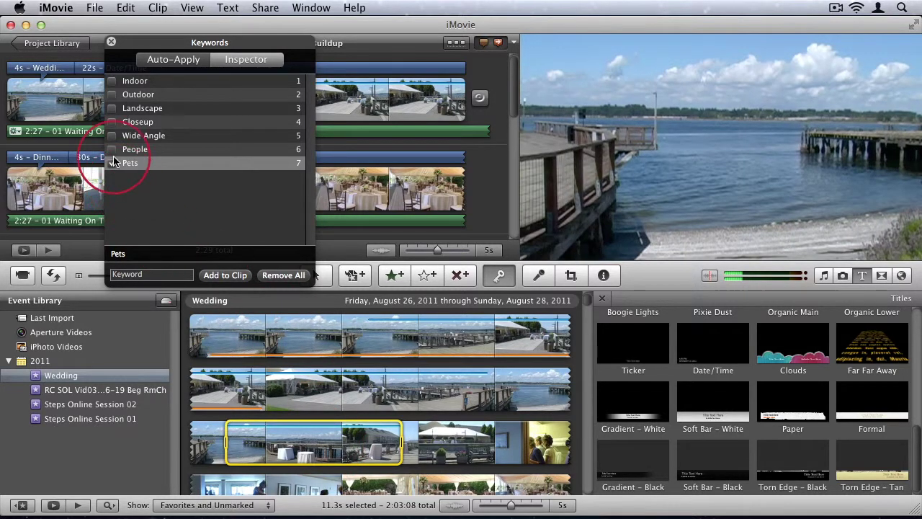
left_click(112, 94)
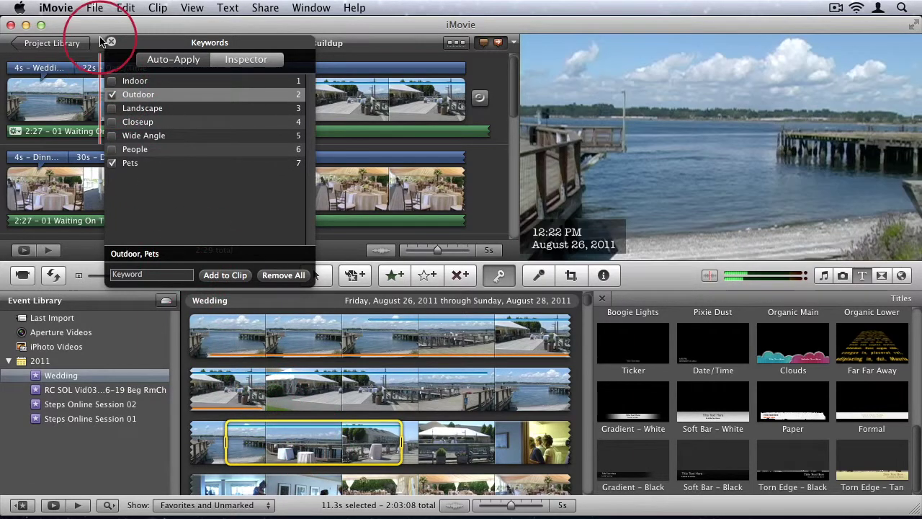
Open keyword filtering and try the Wide Angle, Pets and Outdoor filters, leaving all off
left_click(112, 42)
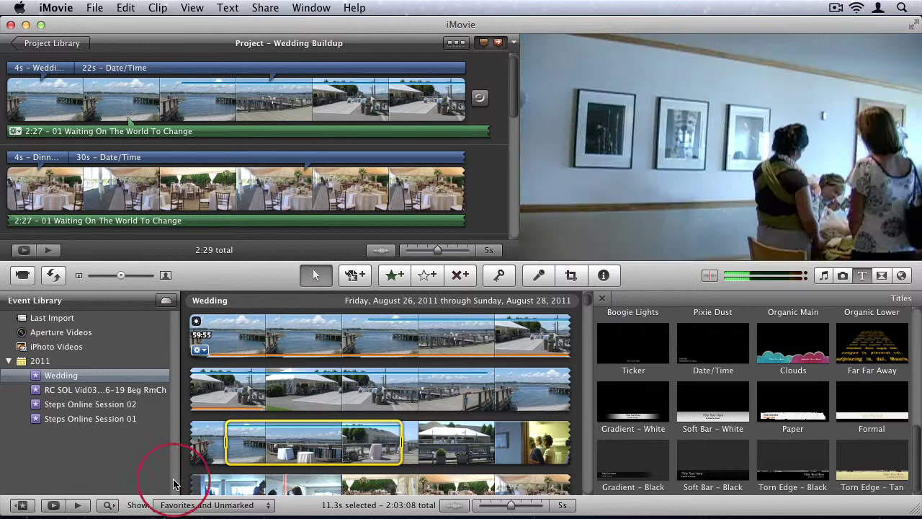
left_click(108, 505)
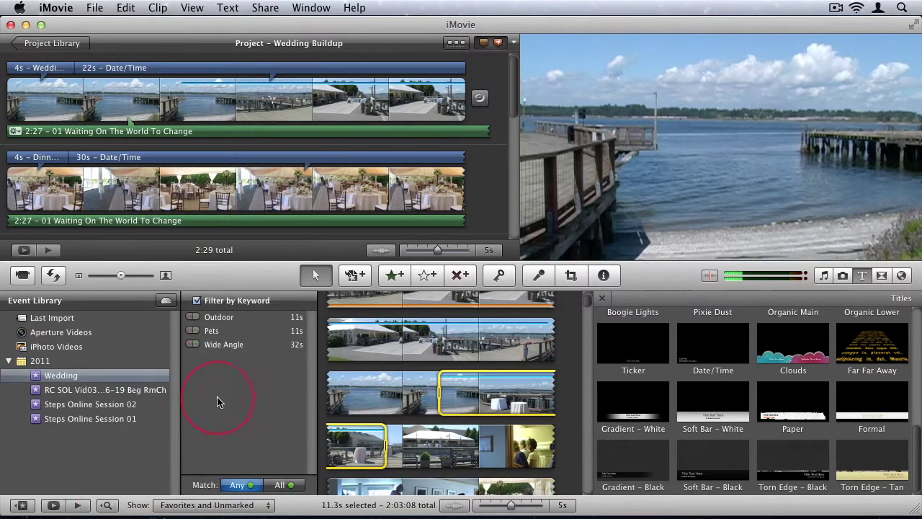
left_click(193, 345)
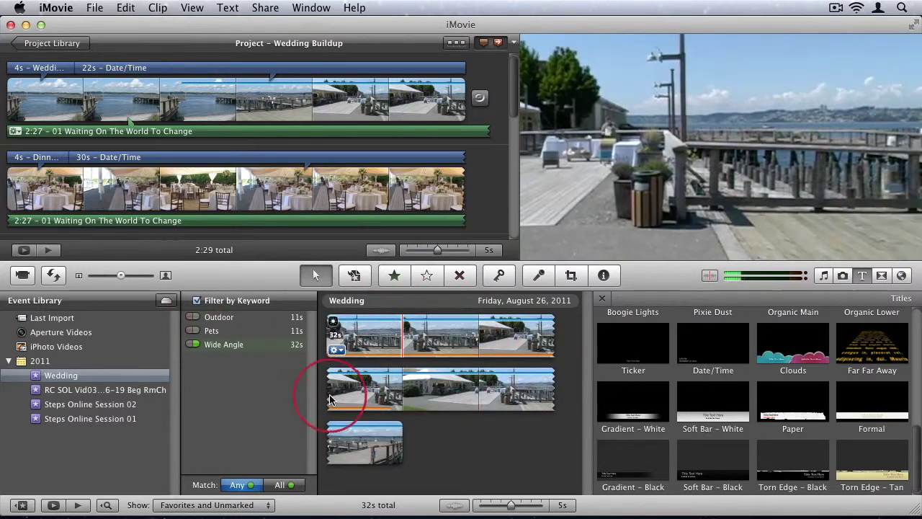
left_click(217, 338)
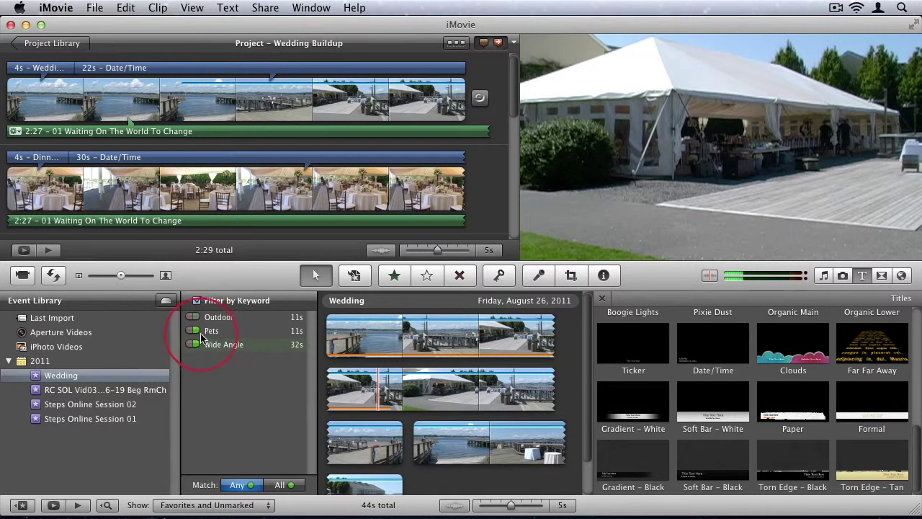
left_click(196, 345)
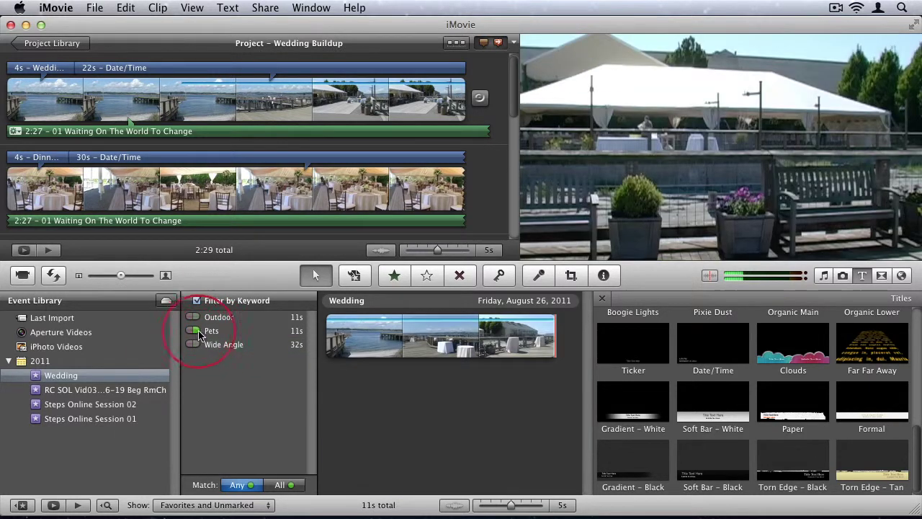
left_click(228, 331)
left_click(222, 320)
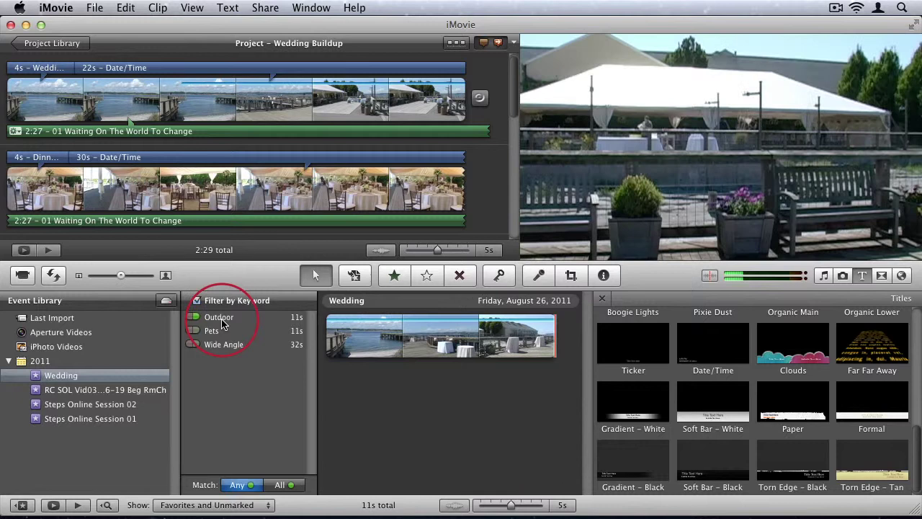
left_click(223, 321)
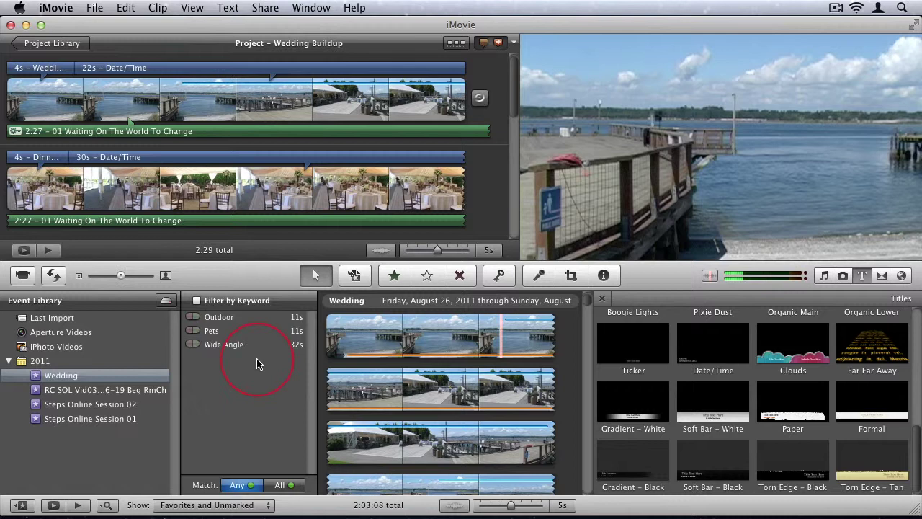
Hide the keyword filter pane using the Filter by Keyword button
left_click(108, 505)
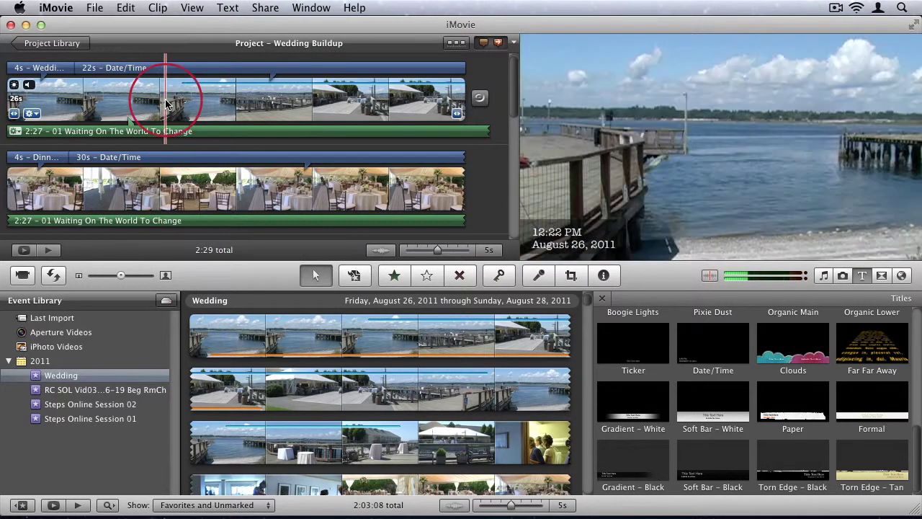
Apply the Aged Film video effect to the first pier clip in the project
double_click(166, 104)
left_click_drag(206, 33, 307, 56)
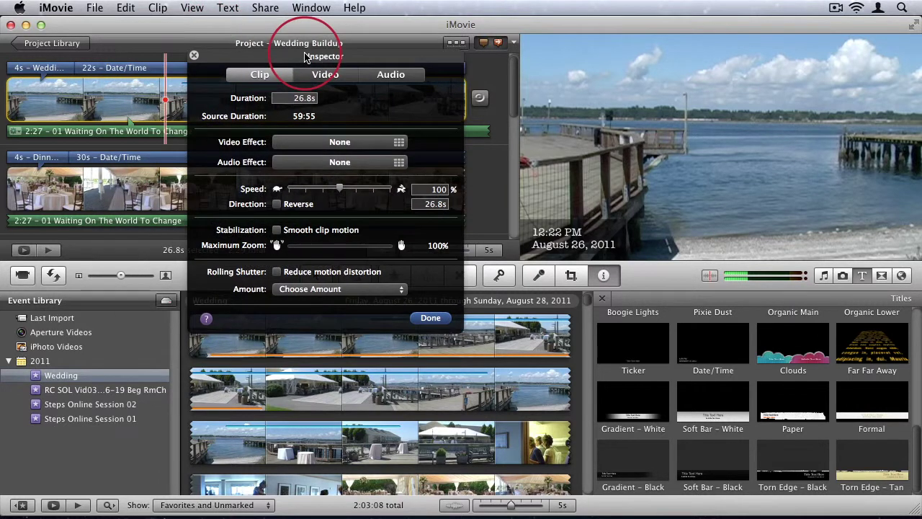
left_click(341, 193)
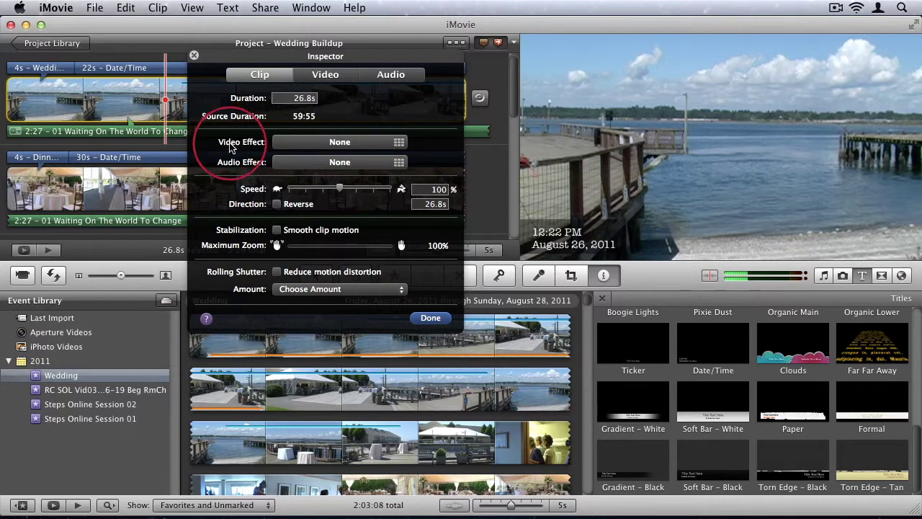
left_click(328, 144)
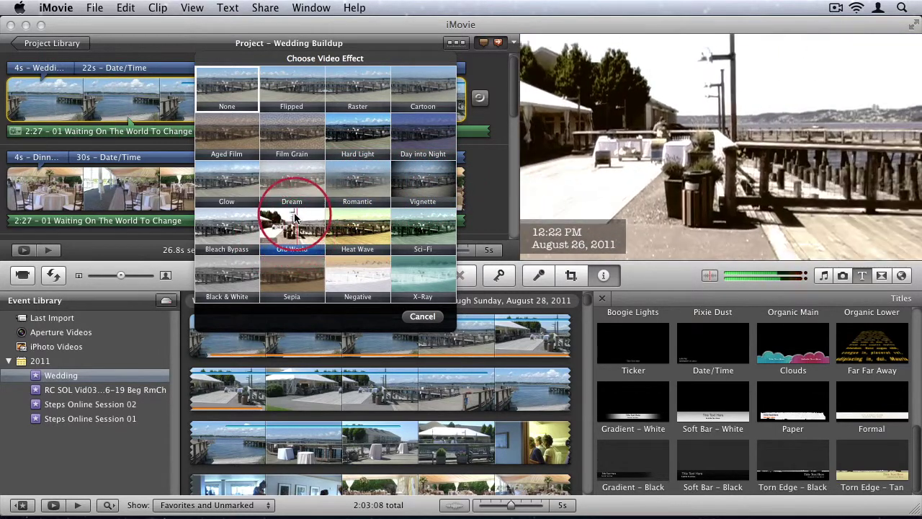
left_click(232, 135)
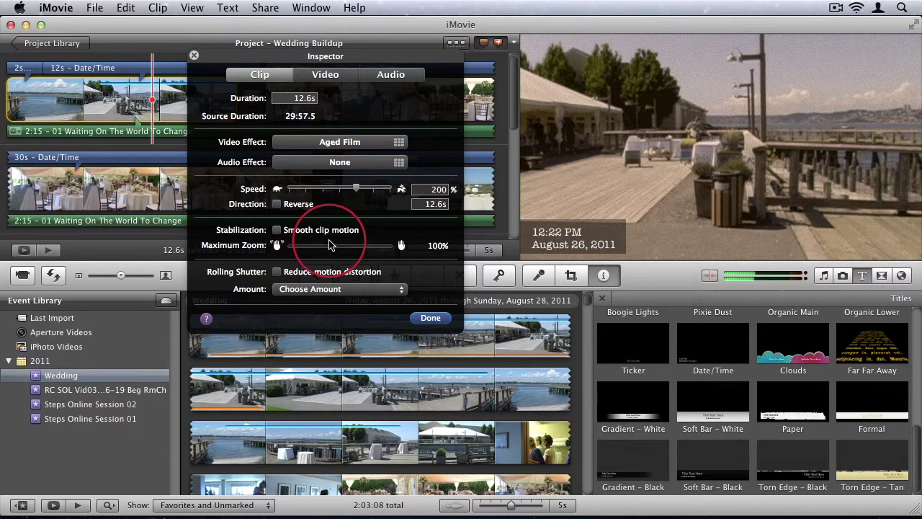
Check Smooth clip motion to stabilize the pier clip
left_click(276, 230)
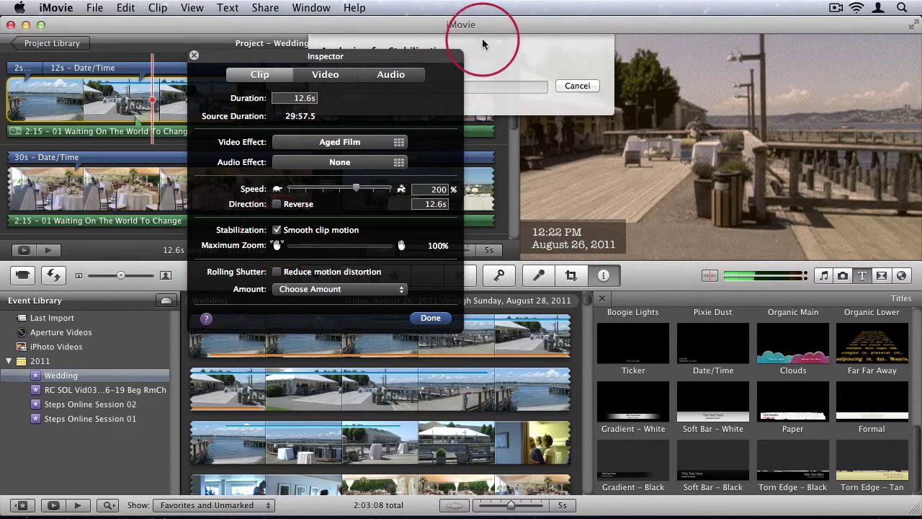
left_click_drag(430, 57, 454, 131)
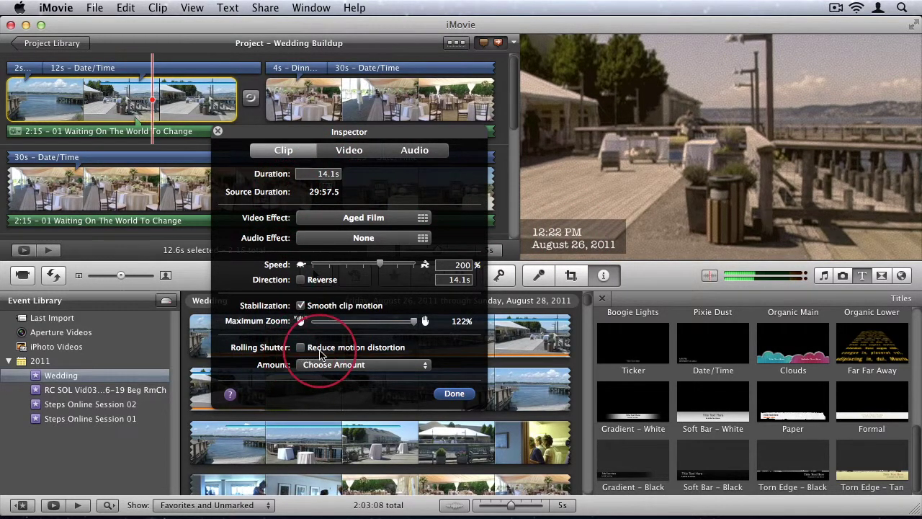
Turn on rolling shutter Reduce motion distortion with the Amount at Medium
left_click(301, 348)
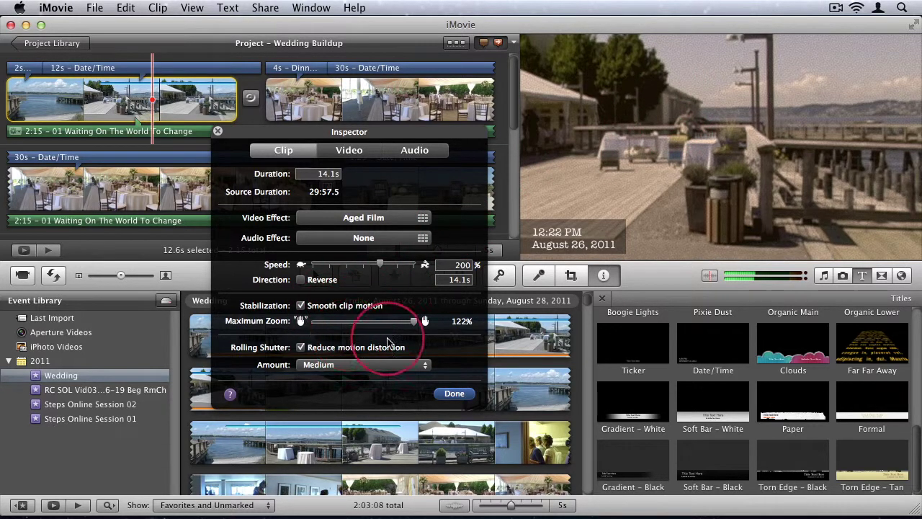
left_click(322, 366)
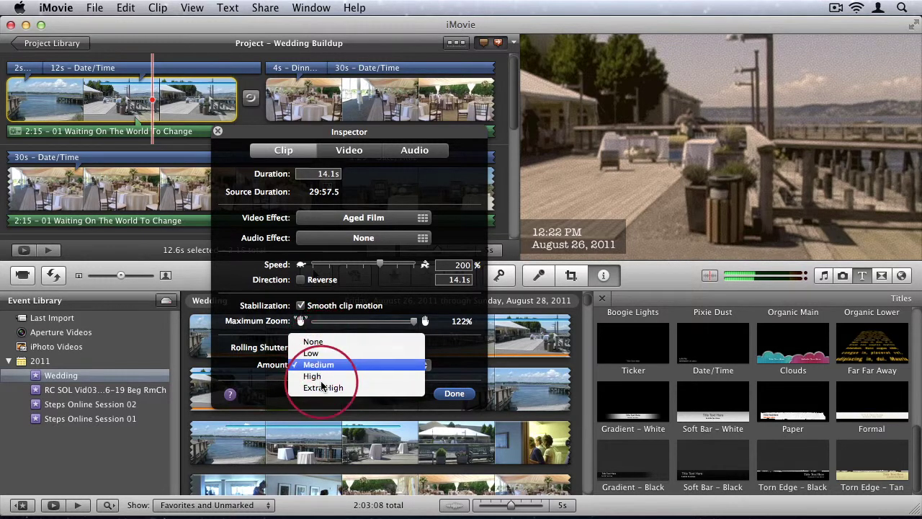
left_click(252, 360)
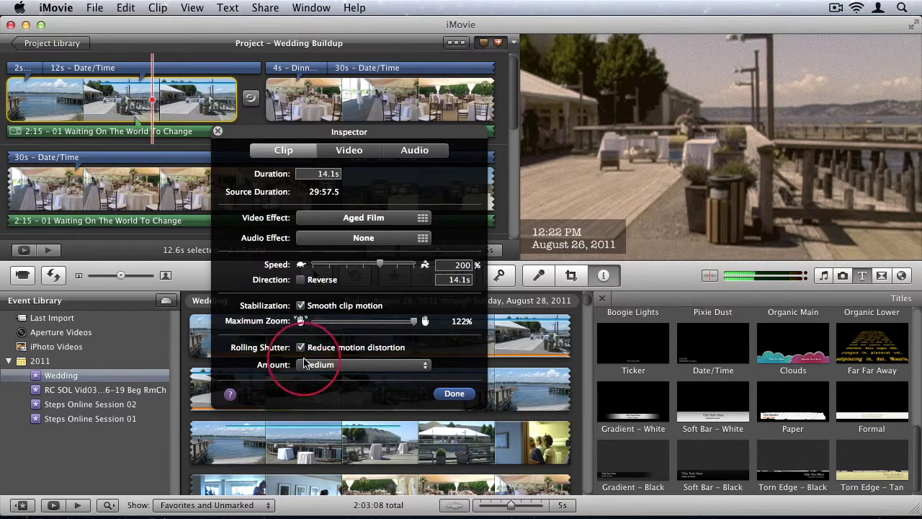
left_click(352, 152)
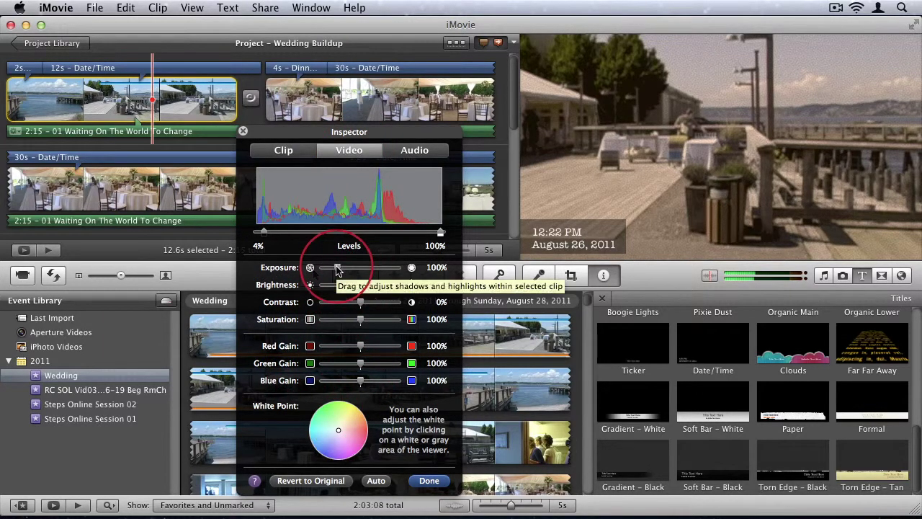
Tweak exposure, levels and brightness, then revert and apply Auto correction (levels 7% and 93%)
mouse_move(339, 271)
left_mouse_down()
mouse_move(352, 271)
mouse_move(340, 273)
left_mouse_up()
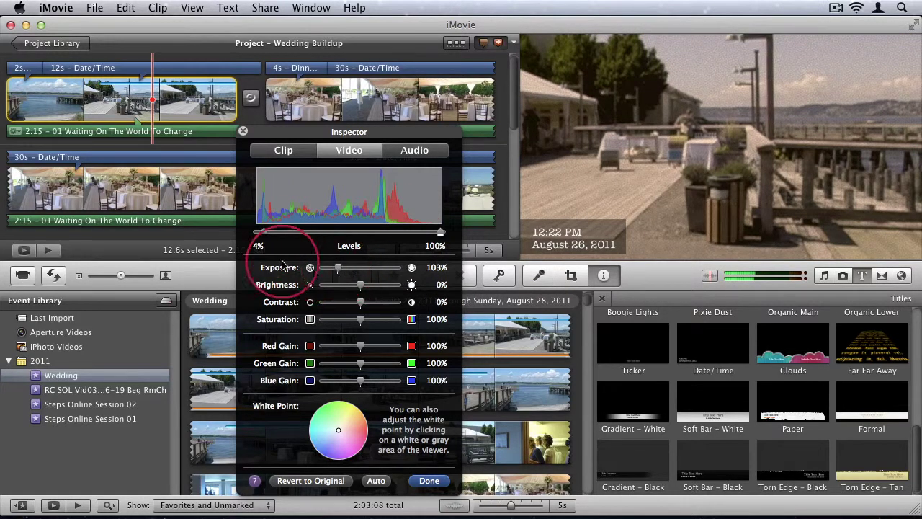
mouse_move(263, 233)
left_mouse_down()
mouse_move(299, 237)
mouse_move(260, 240)
left_mouse_up()
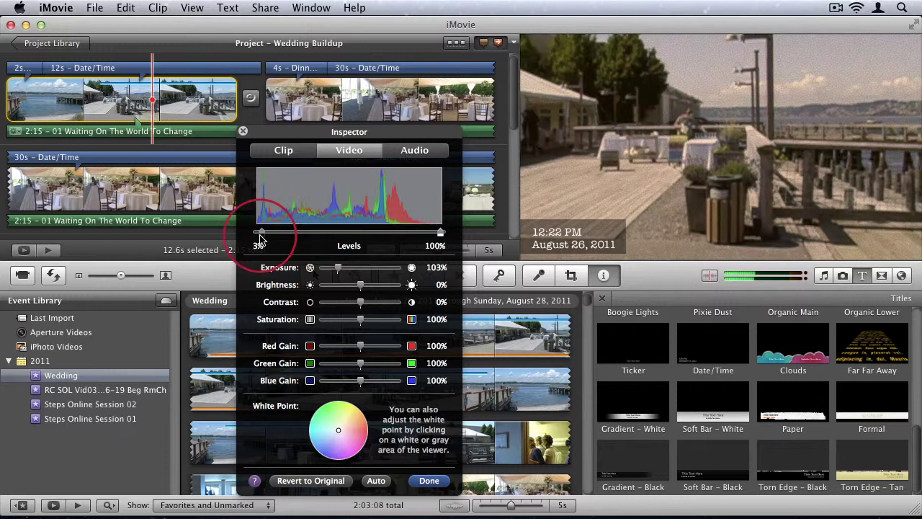
left_click(441, 233)
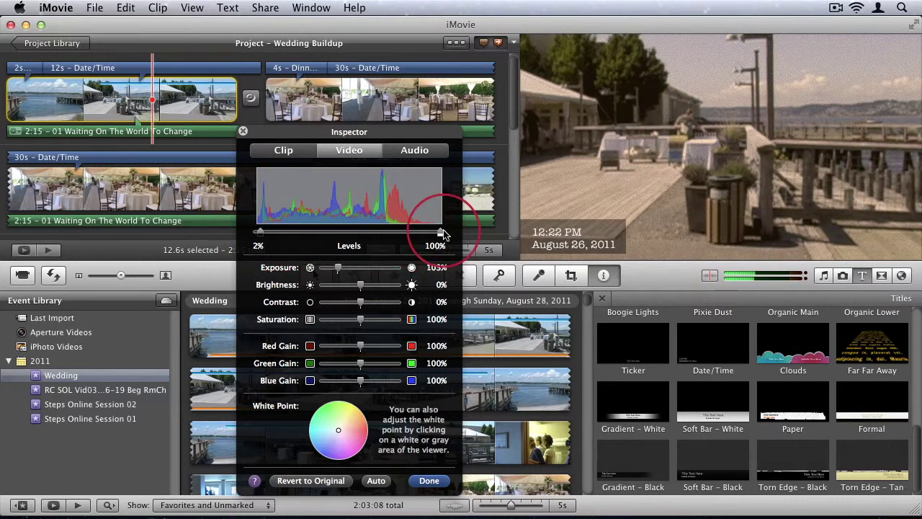
left_click_drag(441, 234, 436, 235)
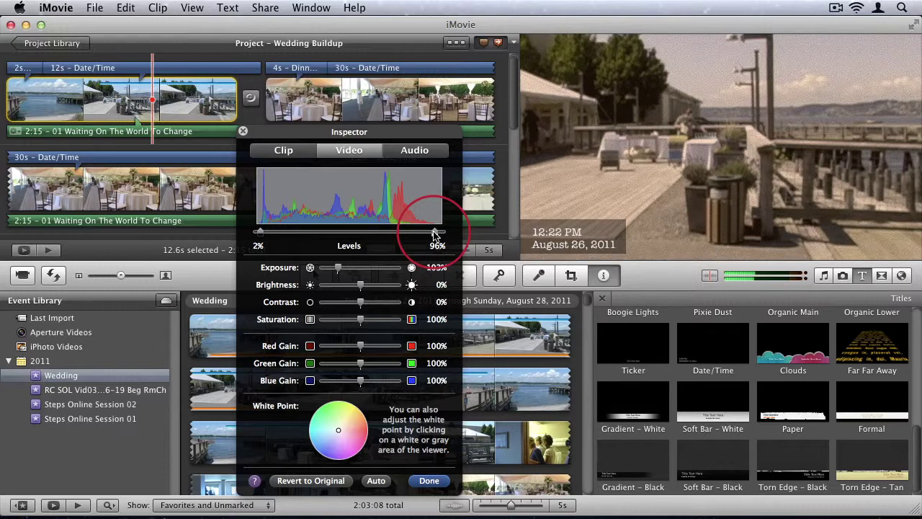
left_click_drag(360, 285, 360, 305)
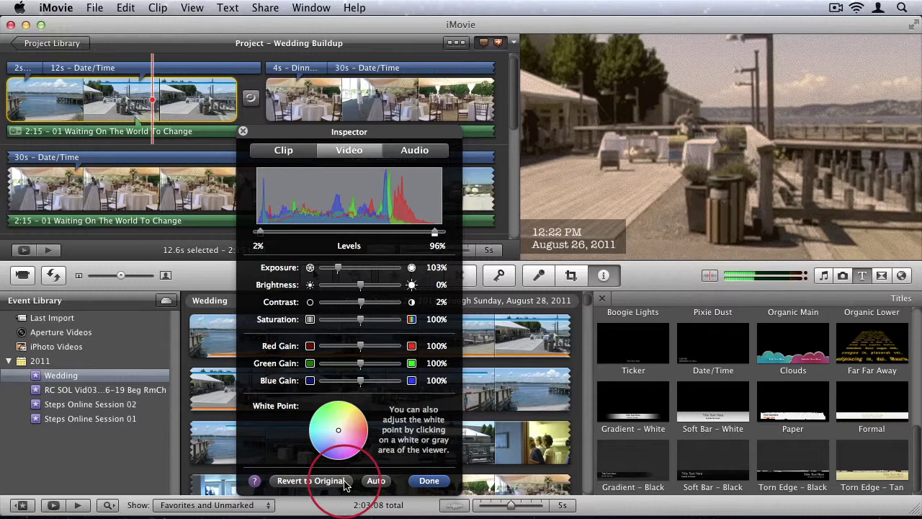
left_click(307, 481)
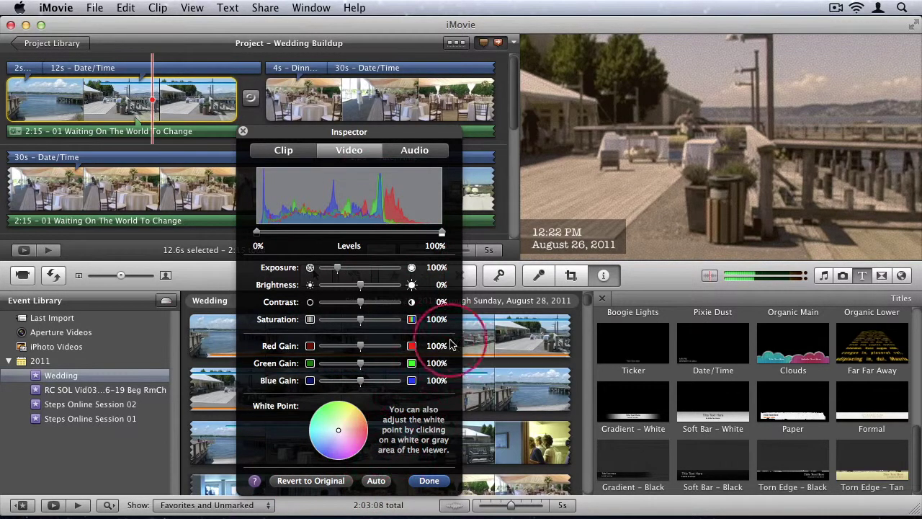
left_click(378, 482)
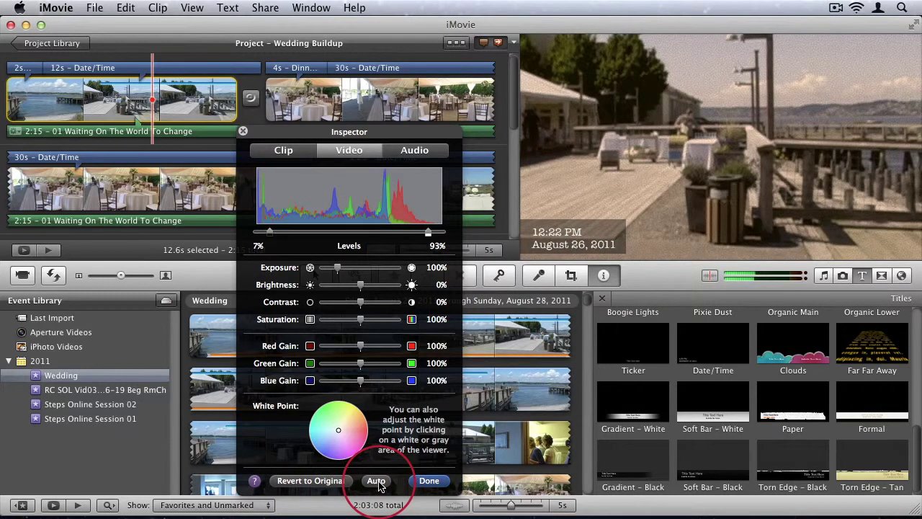
Review the dock clip's audio: 0% volume, 15% ducking, 0.5s fades, Custom equalizer
left_click(411, 152)
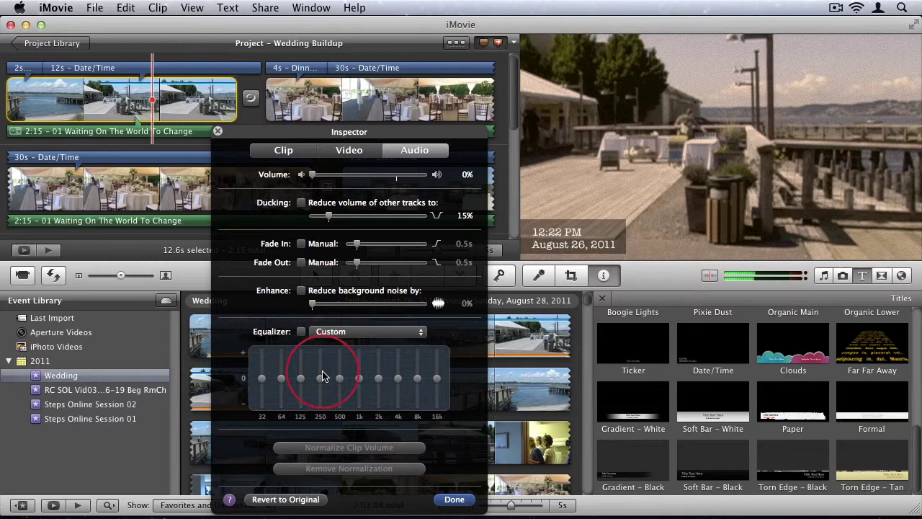
Close the clip adjustments panel, preview the dock clip, and bring up the Wedding event's tent interior footage
left_click(454, 500)
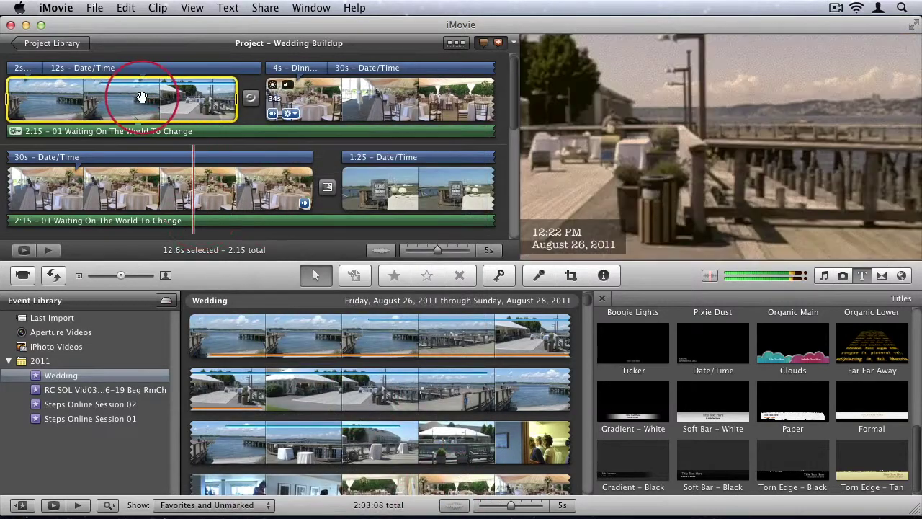
mouse_move(82, 94)
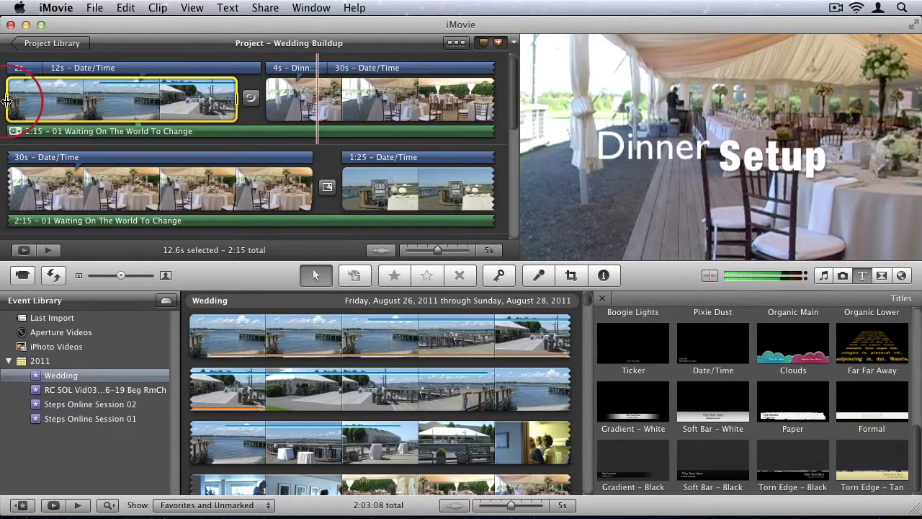
left_click(195, 95)
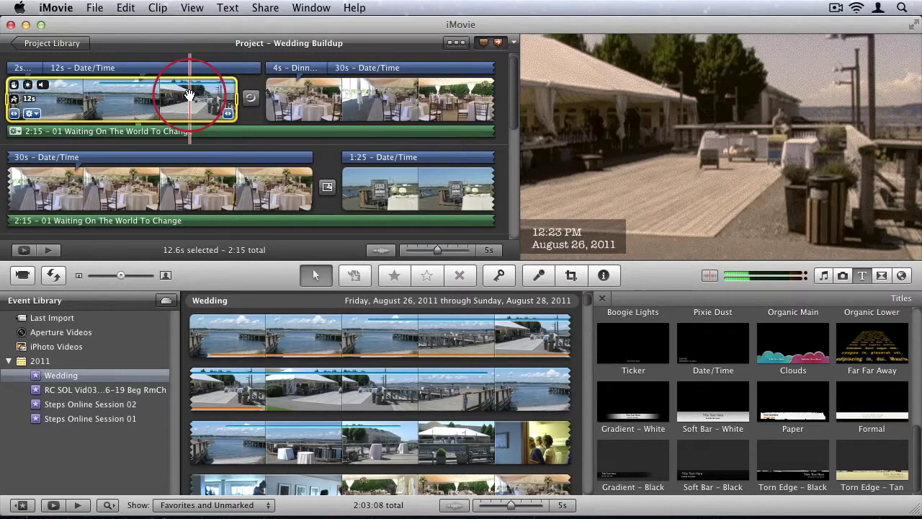
left_click(289, 382)
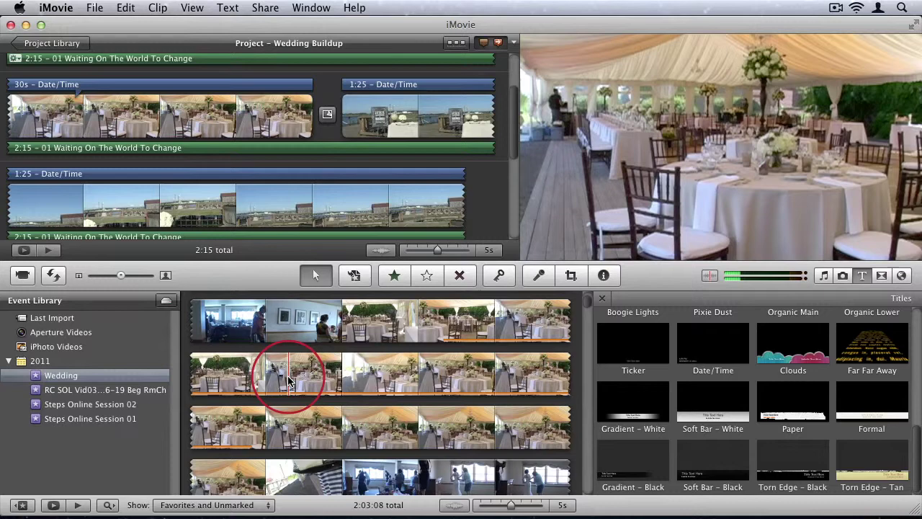
Select a range of the tent footage and drop it onto the 1:25 Date/Time dock clip
left_click_drag(288, 381, 563, 372)
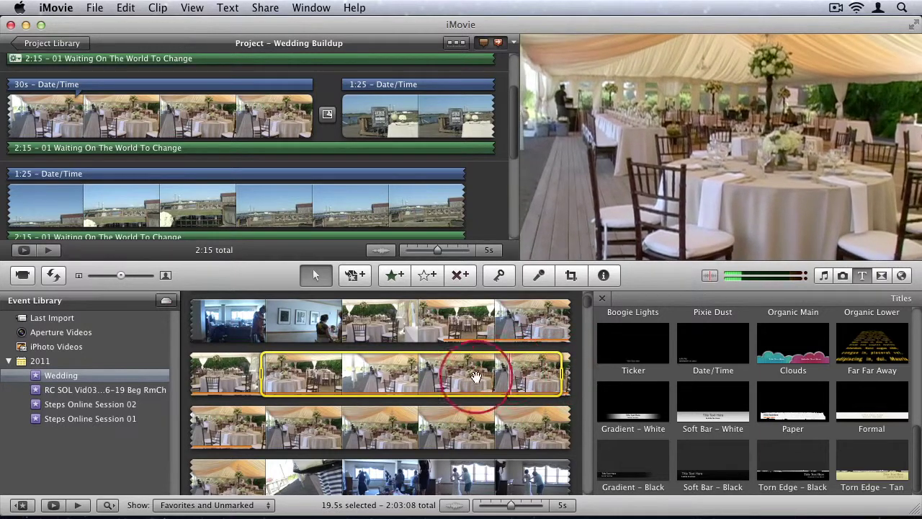
left_click_drag(450, 381, 386, 124)
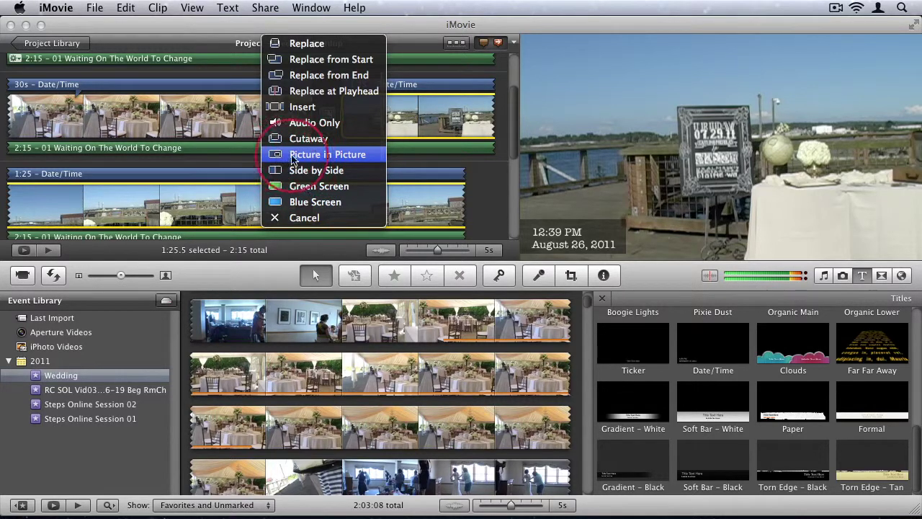
Add the tent footage as Picture in Picture over the dock clip and move the inset top-left
left_click(340, 155)
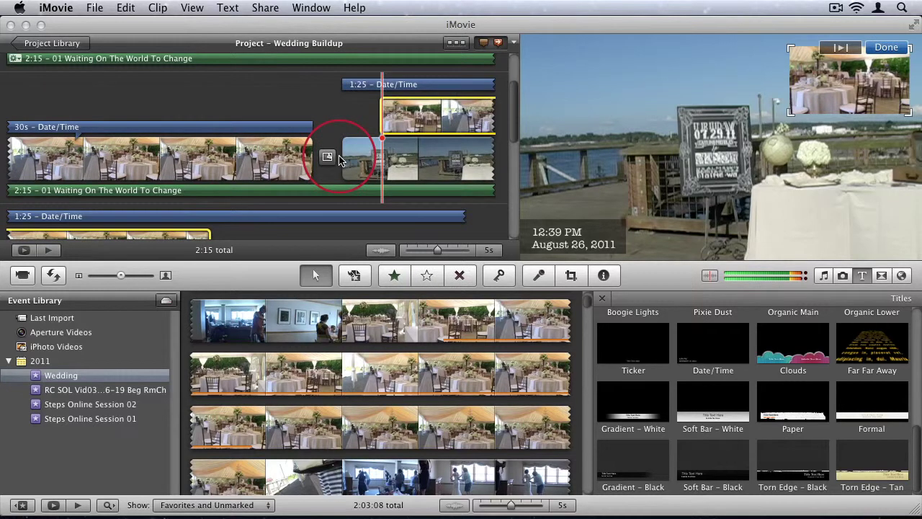
left_click(380, 124)
left_click_drag(380, 124, 412, 149)
left_click(426, 115)
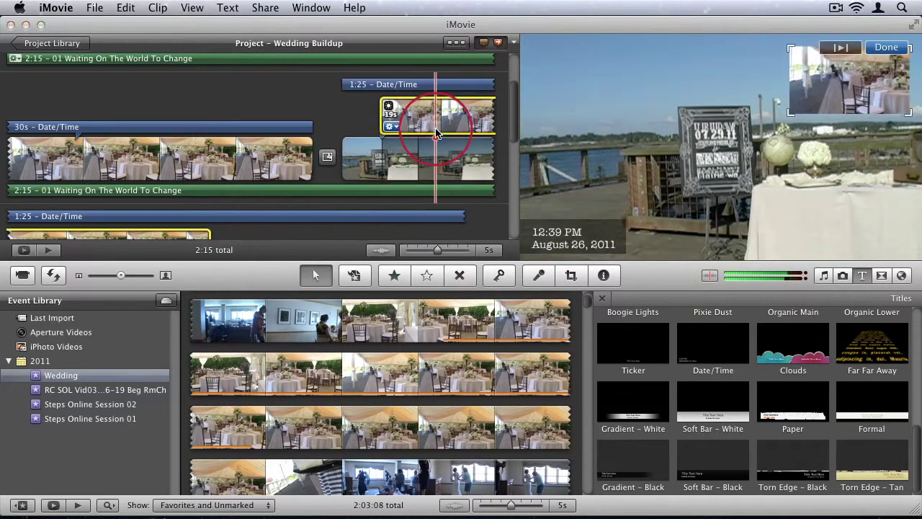
left_click_drag(620, 94, 667, 141)
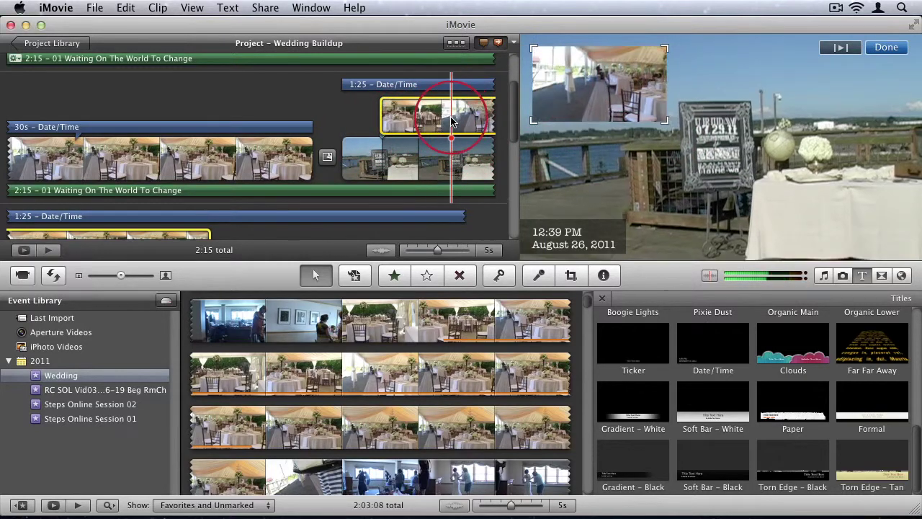
Give the picture-in-picture inset a thick white border and turn on Drop Shadow
double_click(452, 122)
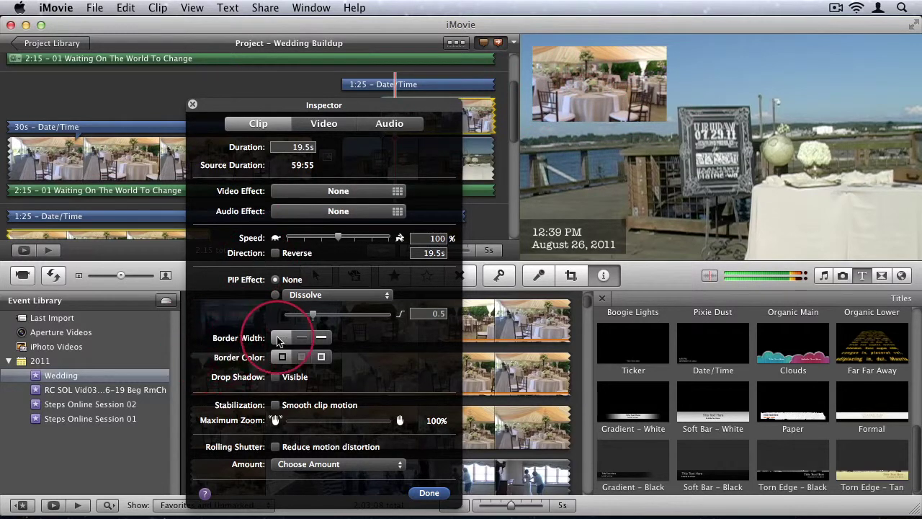
left_click(319, 338)
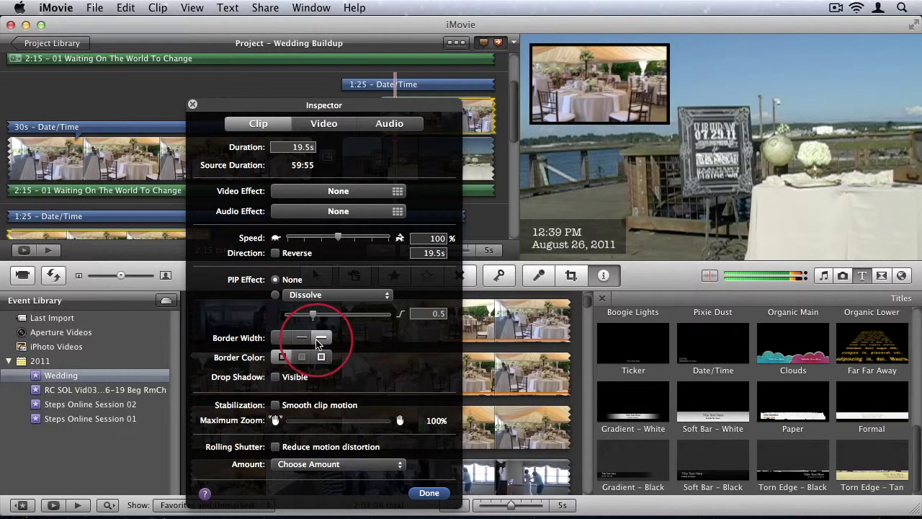
left_click(307, 339)
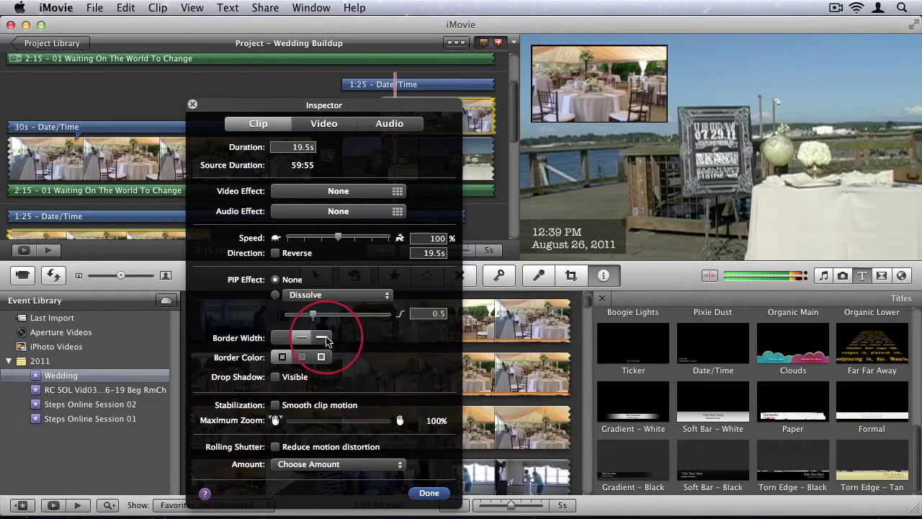
left_click(321, 337)
left_click(304, 358)
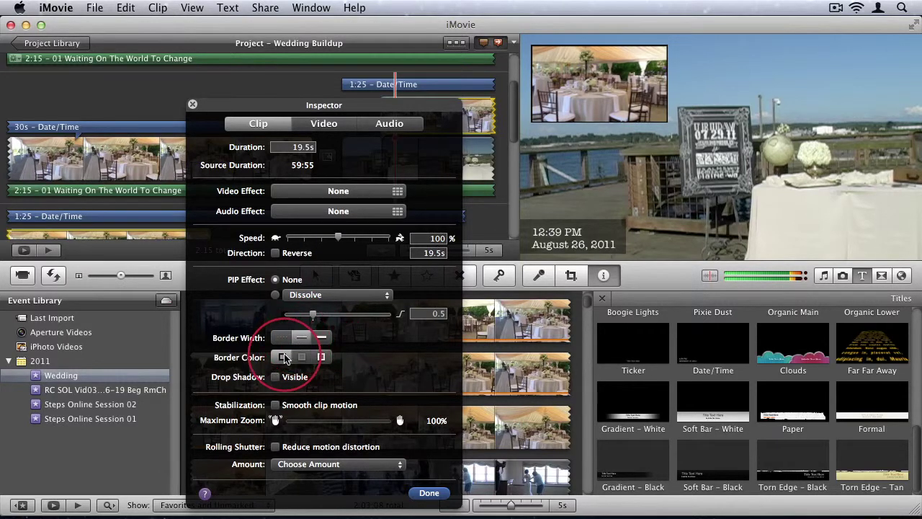
left_click(321, 358)
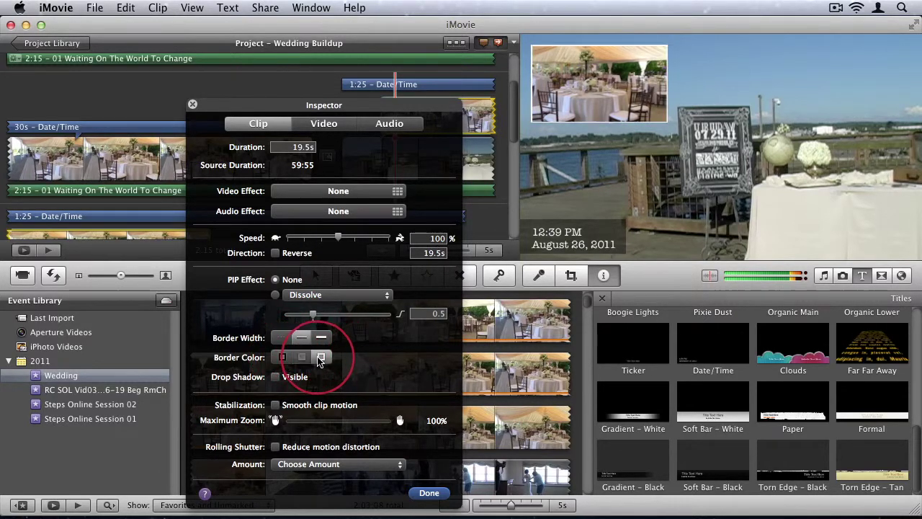
left_click(275, 377)
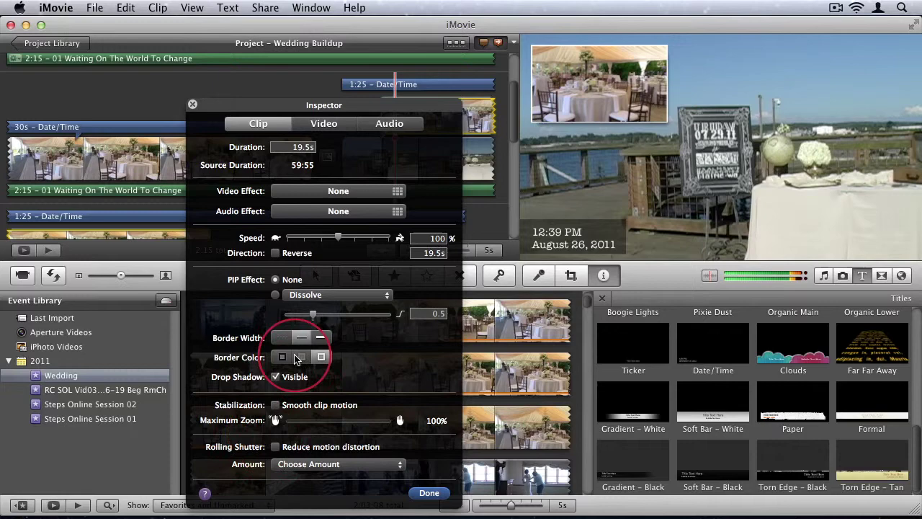
Check the overlay's video and audio settings, then close the clip Inspector
left_click(336, 124)
left_click(389, 124)
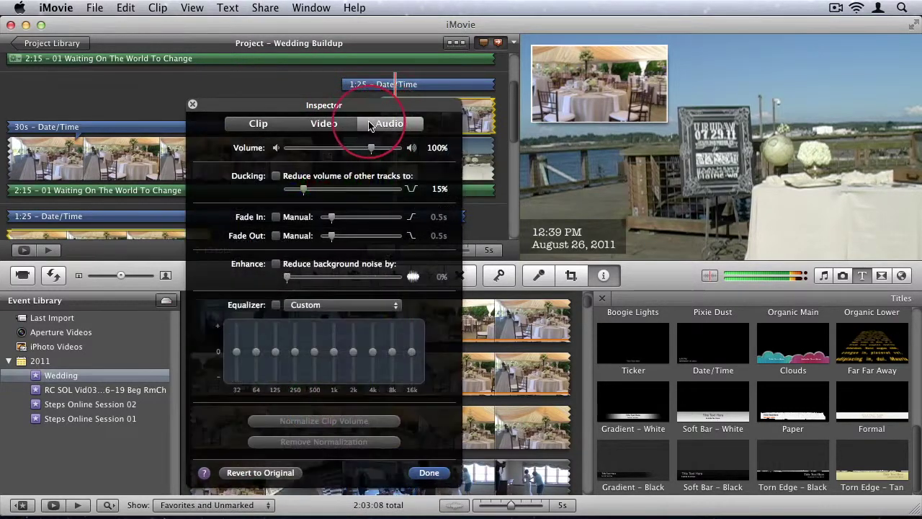
left_click(266, 124)
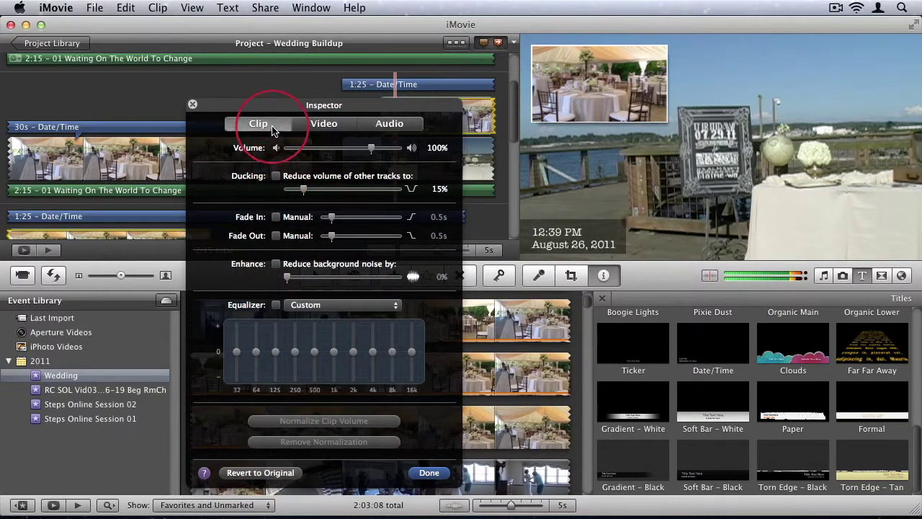
left_click(192, 104)
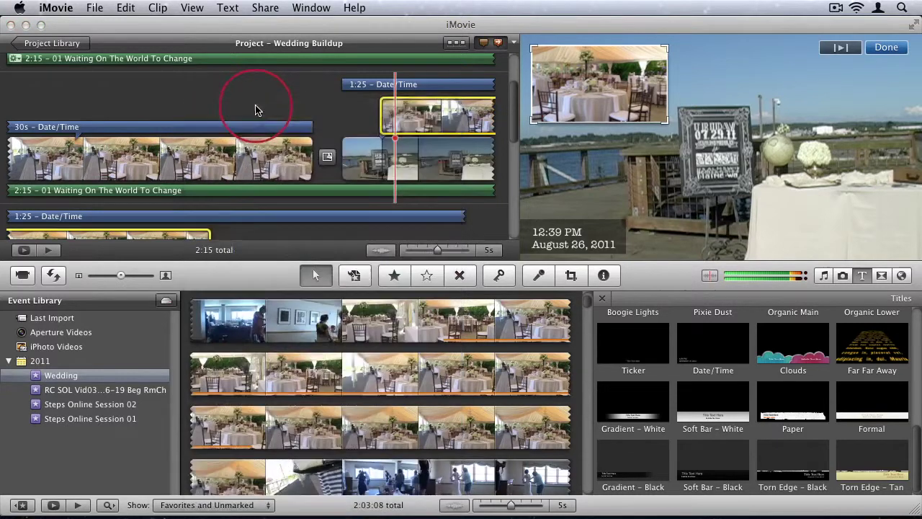